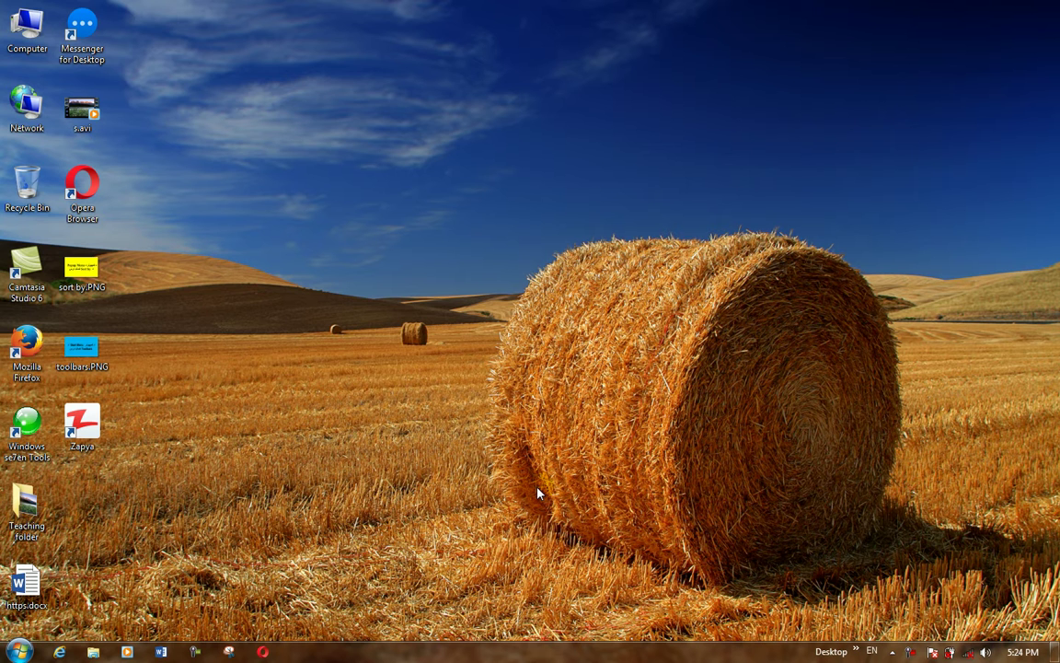
Create a new folder named books on the desktop and dismiss the color scheme prompt
{"action": "right_click", "coordinate": [508, 95]}
{"action": "mouse_move", "coordinate": [543, 212]}
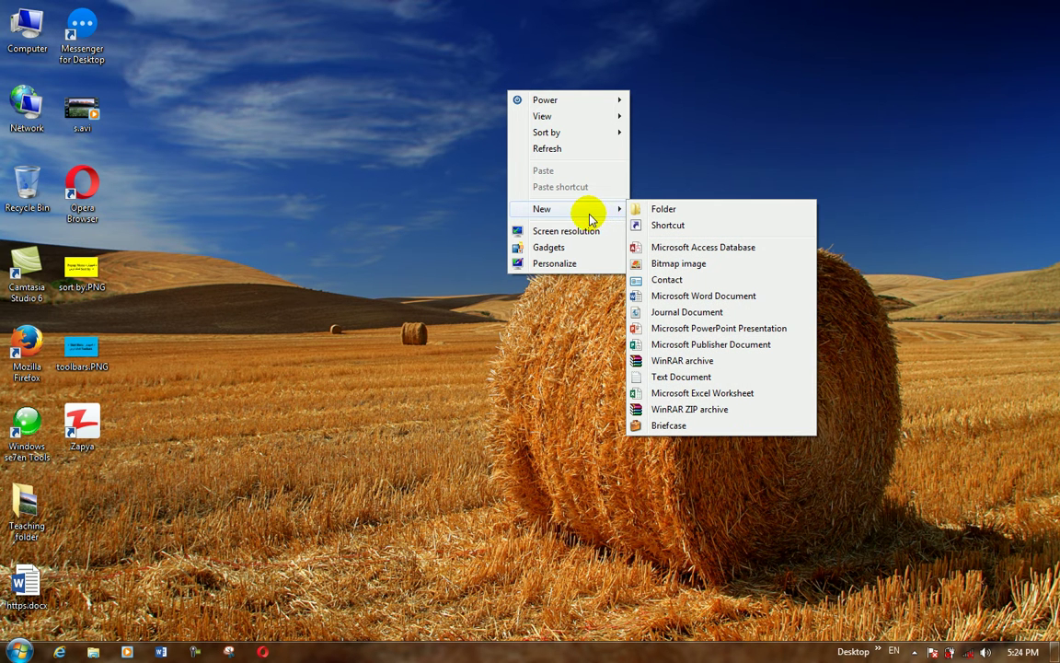
{"action": "left_click", "coordinate": [660, 212]}
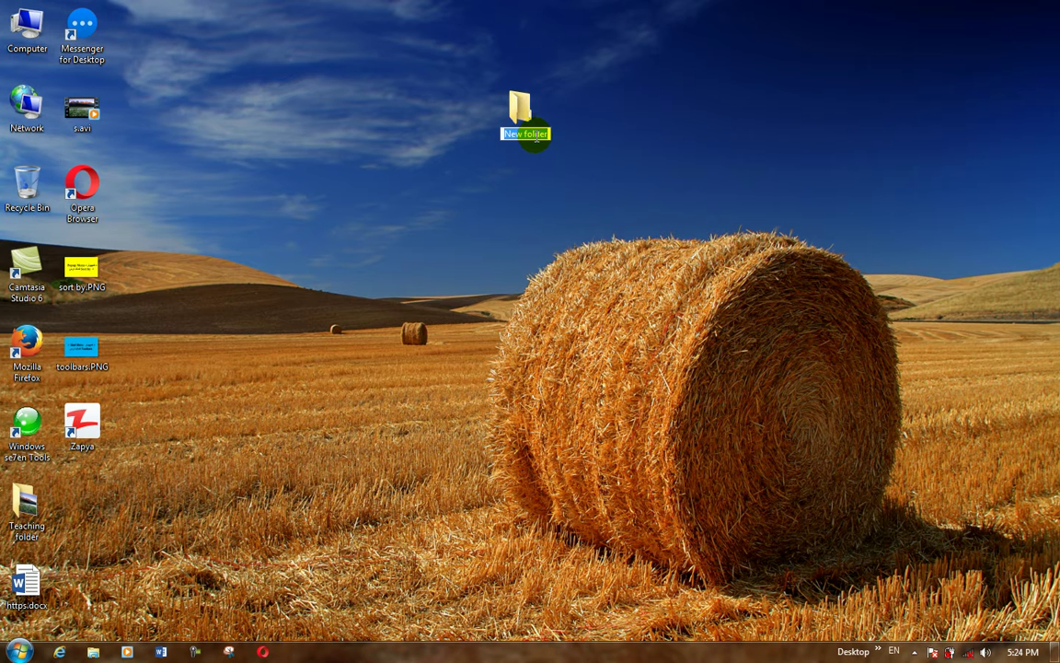
{"action": "type", "text": "boo"}
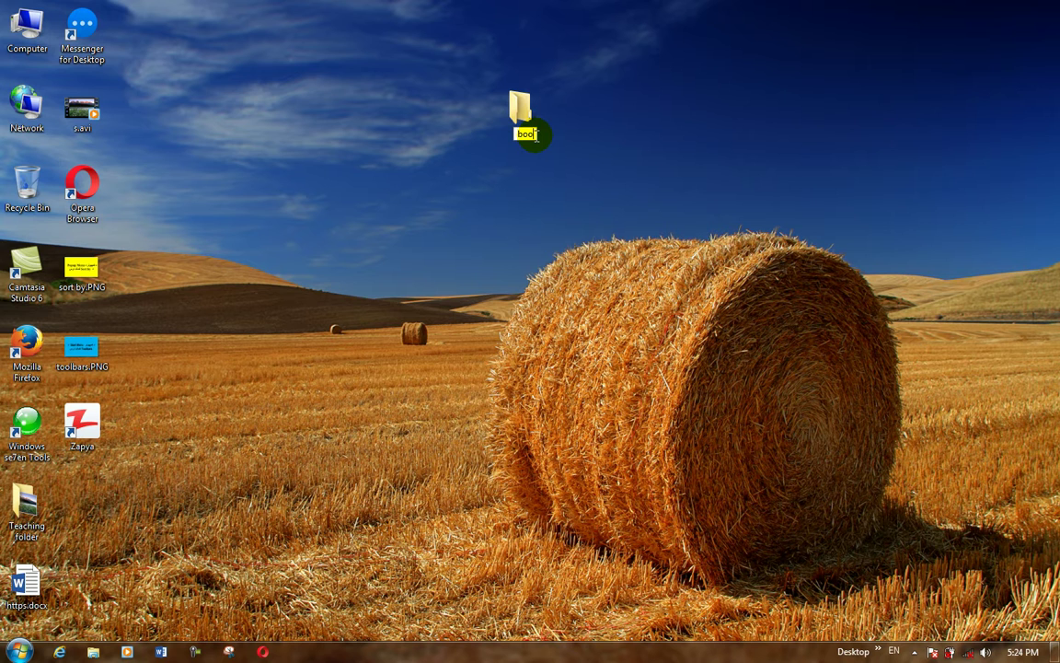
{"action": "type", "text": "ks"}
{"action": "key", "text": "Return"}
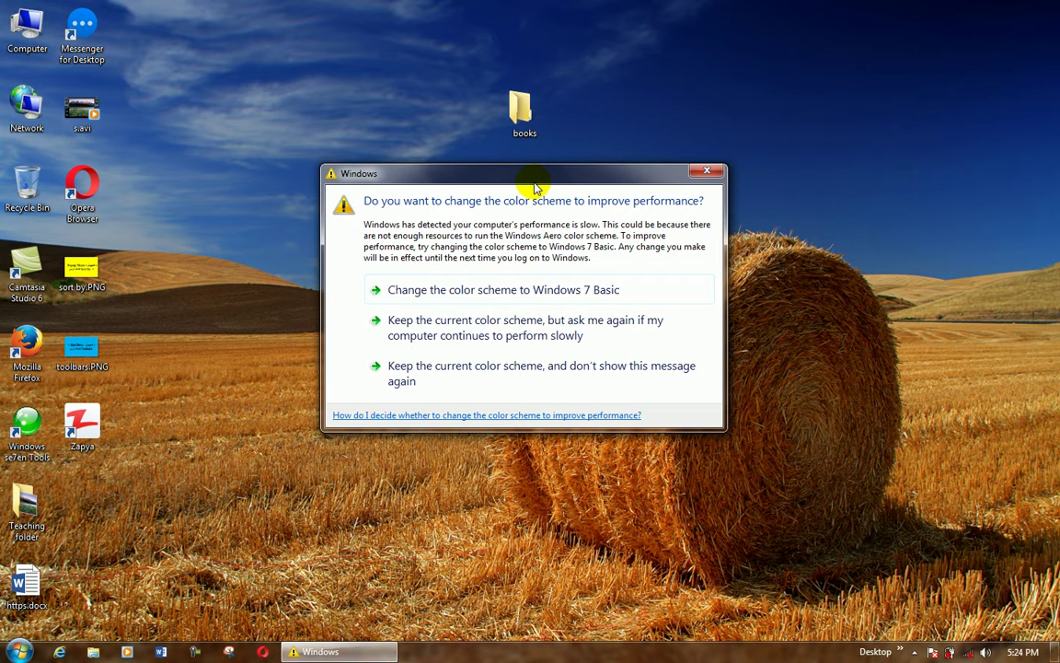
{"action": "left_click", "coordinate": [717, 173]}
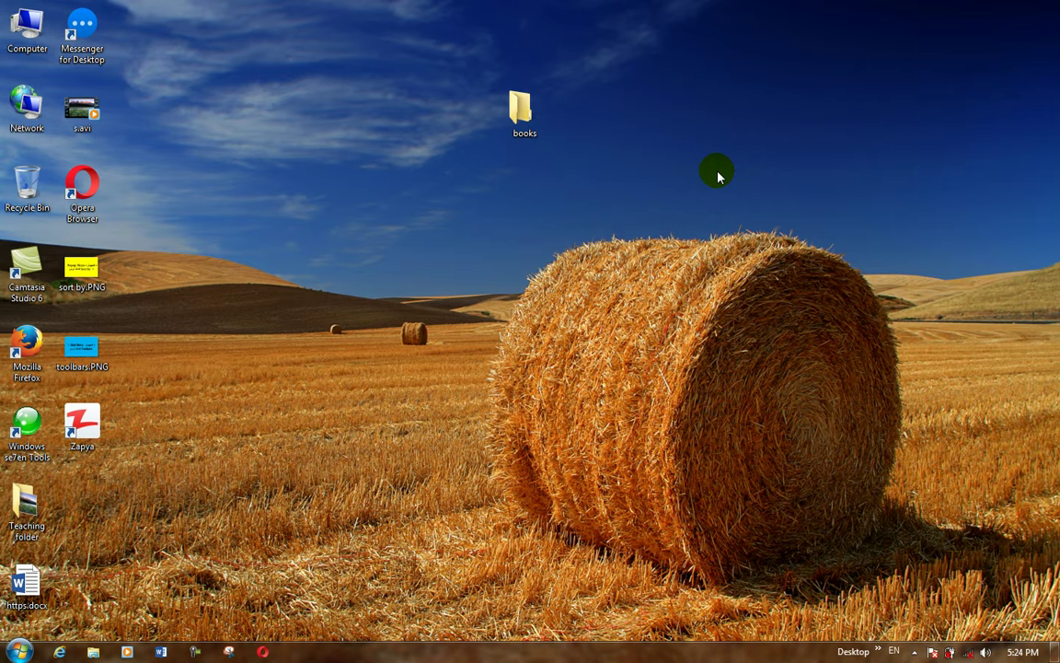
Create another desktop folder named xcx near the hay bale
{"action": "key", "text": "b"}
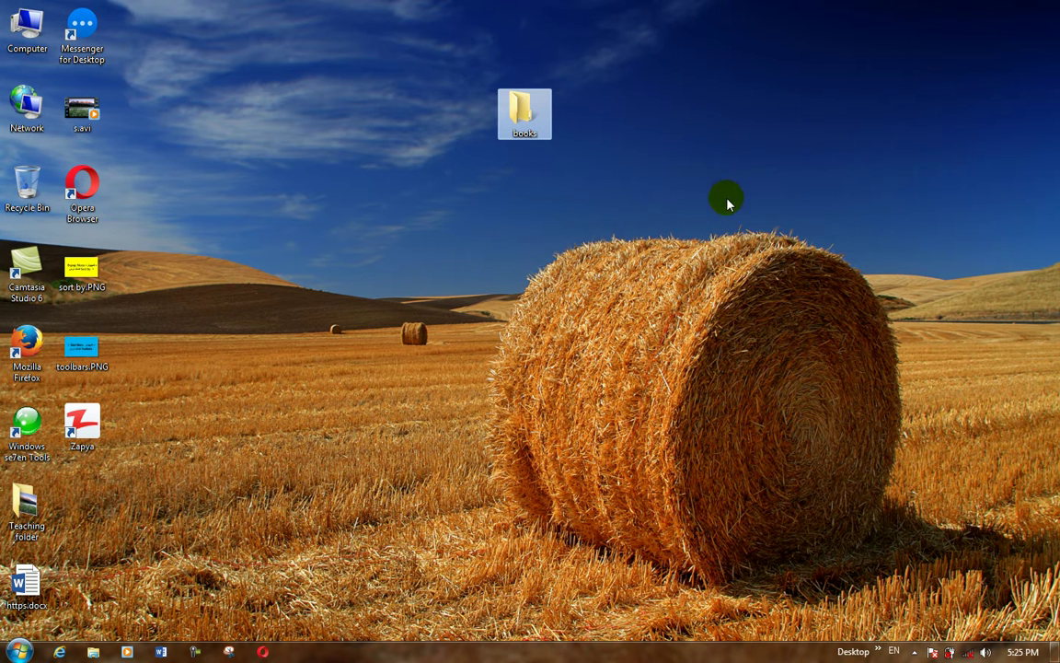
{"action": "right_click", "coordinate": [727, 201]}
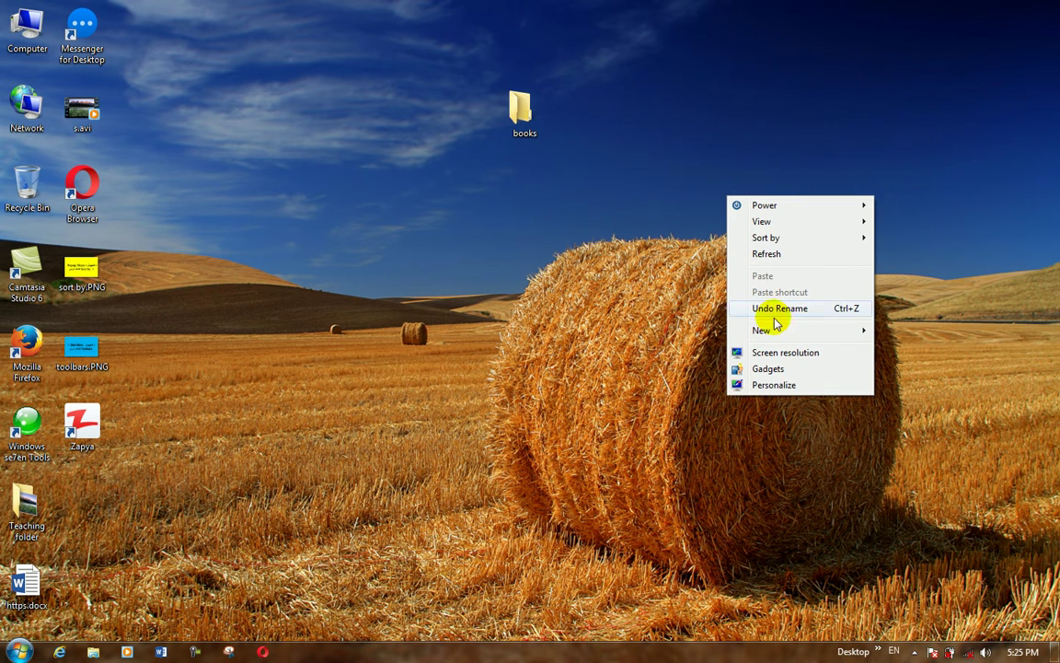
{"action": "mouse_move", "coordinate": [765, 337]}
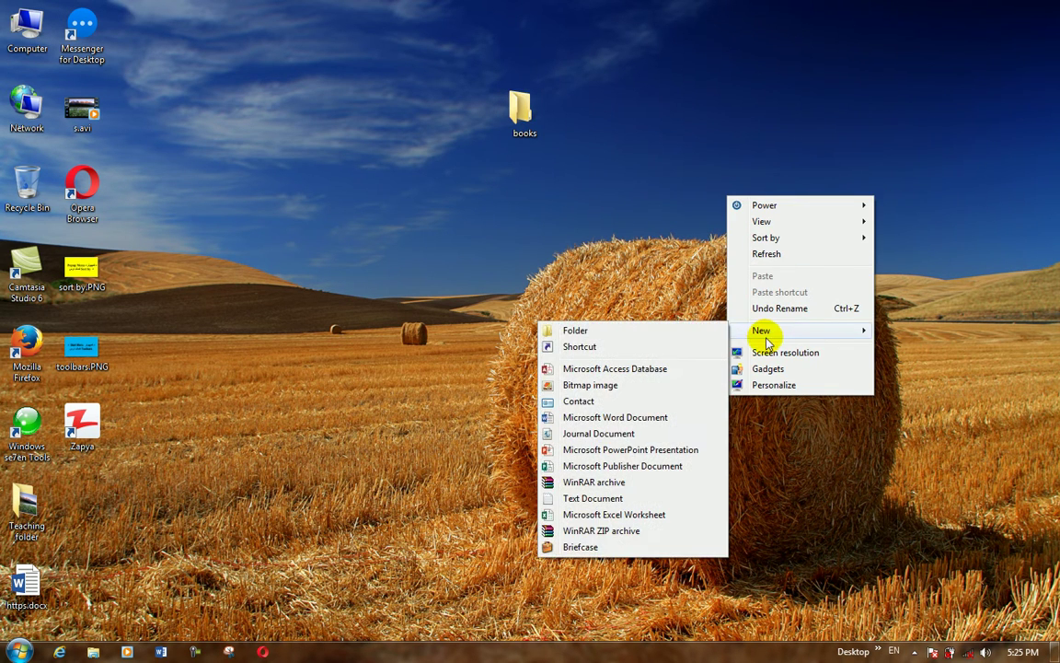
{"action": "left_click", "coordinate": [582, 339]}
{"action": "type", "text": "xcx"}
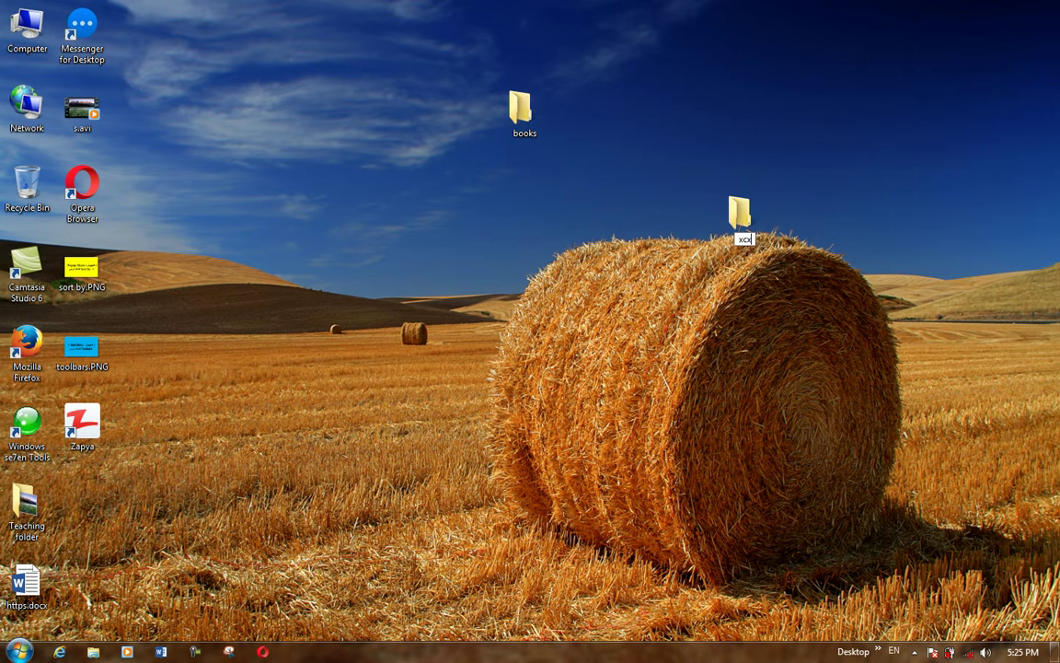
{"action": "left_click", "coordinate": [581, 339]}
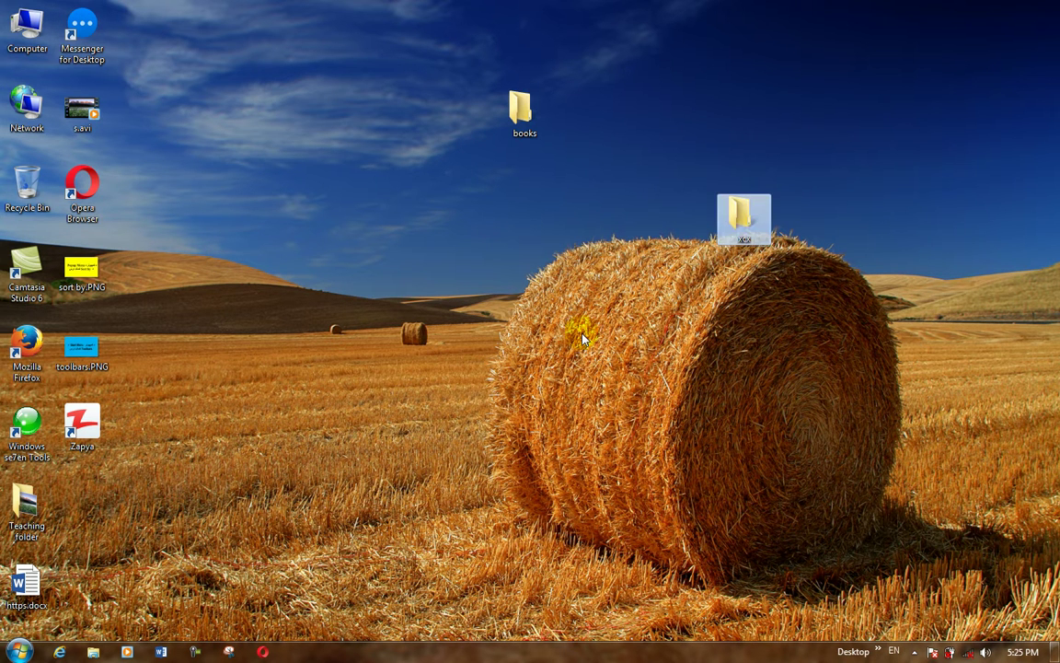
Delete the xcx folder by moving it to the Recycle Bin
{"action": "left_click", "coordinate": [753, 218]}
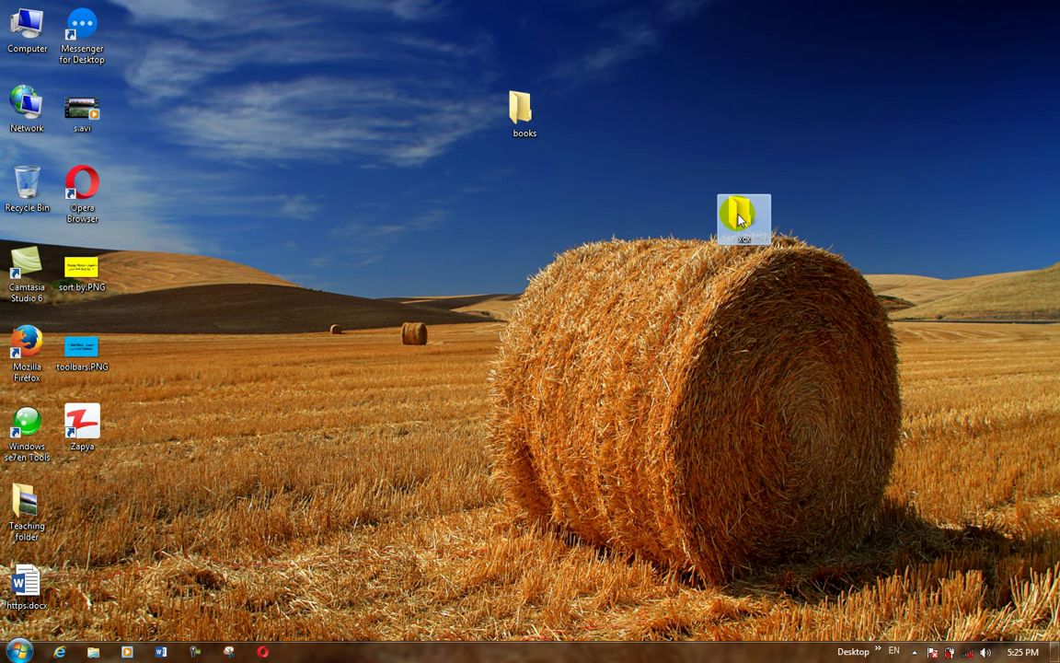
{"action": "right_click", "coordinate": [739, 218]}
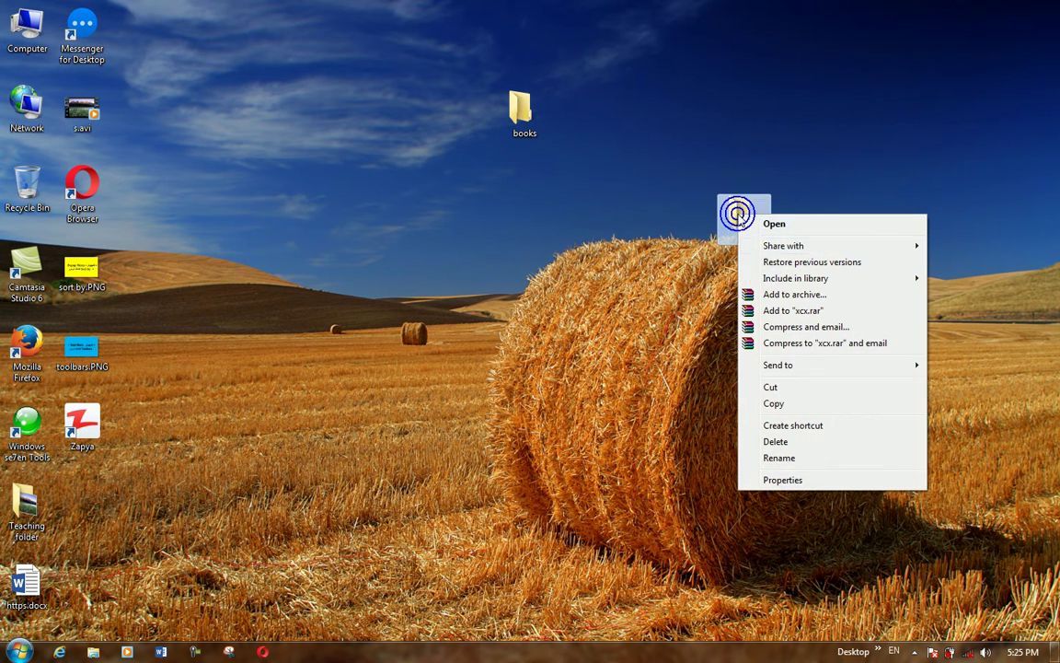
{"action": "left_click", "coordinate": [764, 442]}
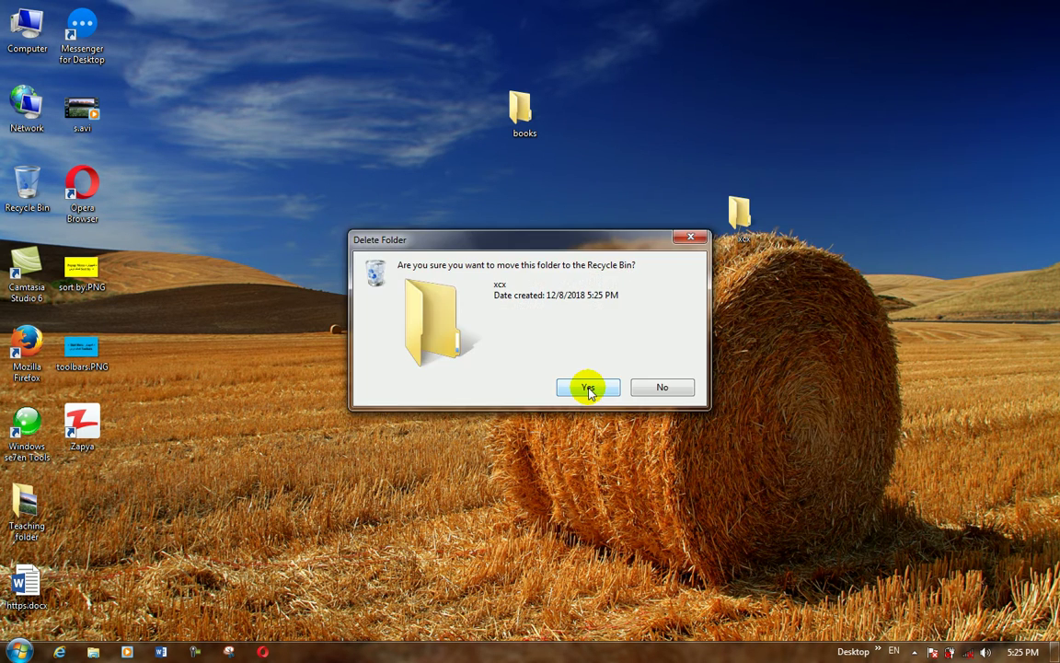
{"action": "left_click", "coordinate": [589, 387]}
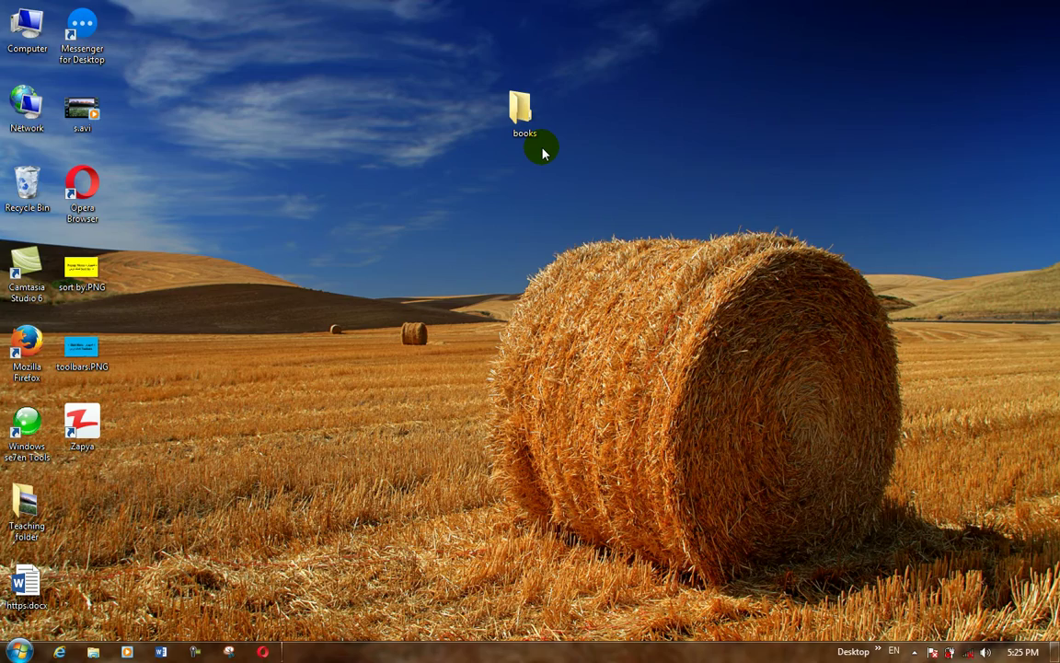
Open the books folder's properties and show its customization settings
{"action": "key", "text": "super+plus"}
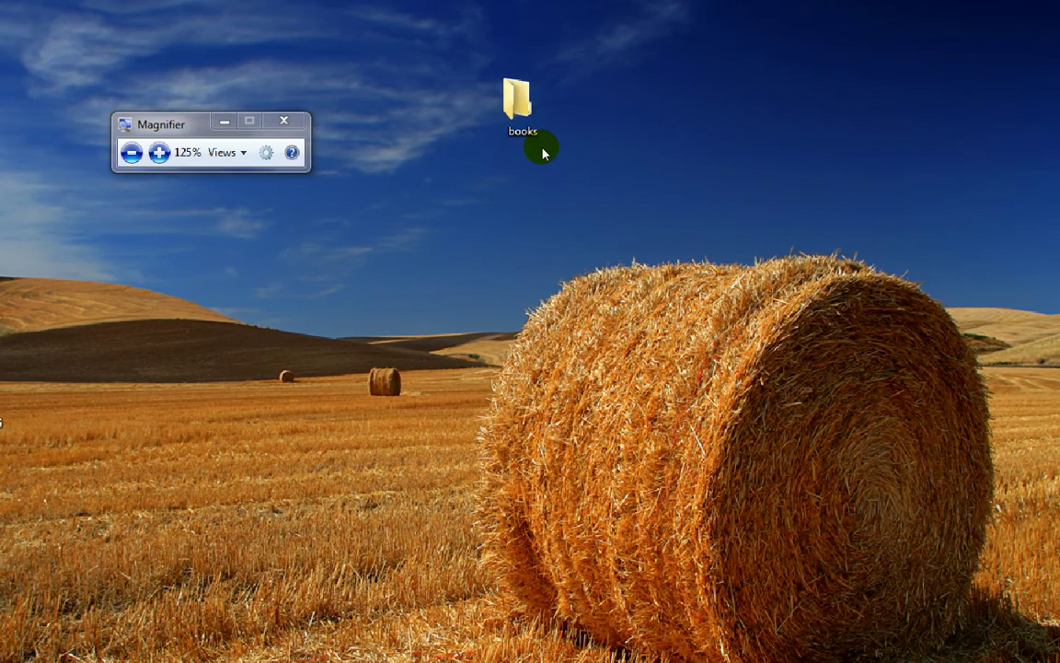
{"action": "key", "text": "super+plus"}
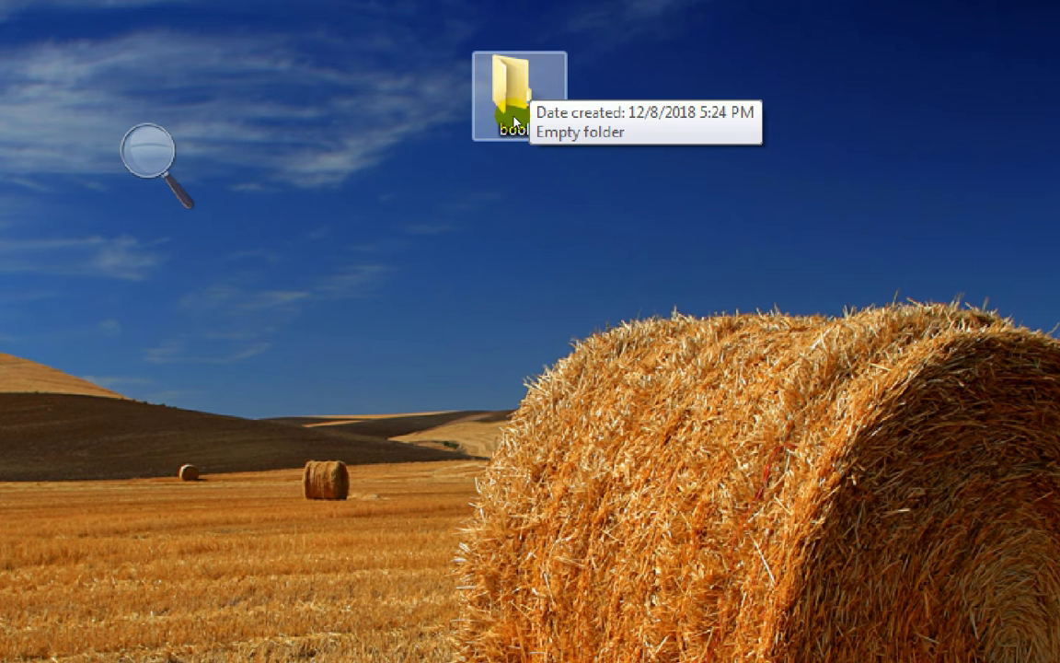
{"action": "right_click", "coordinate": [511, 120]}
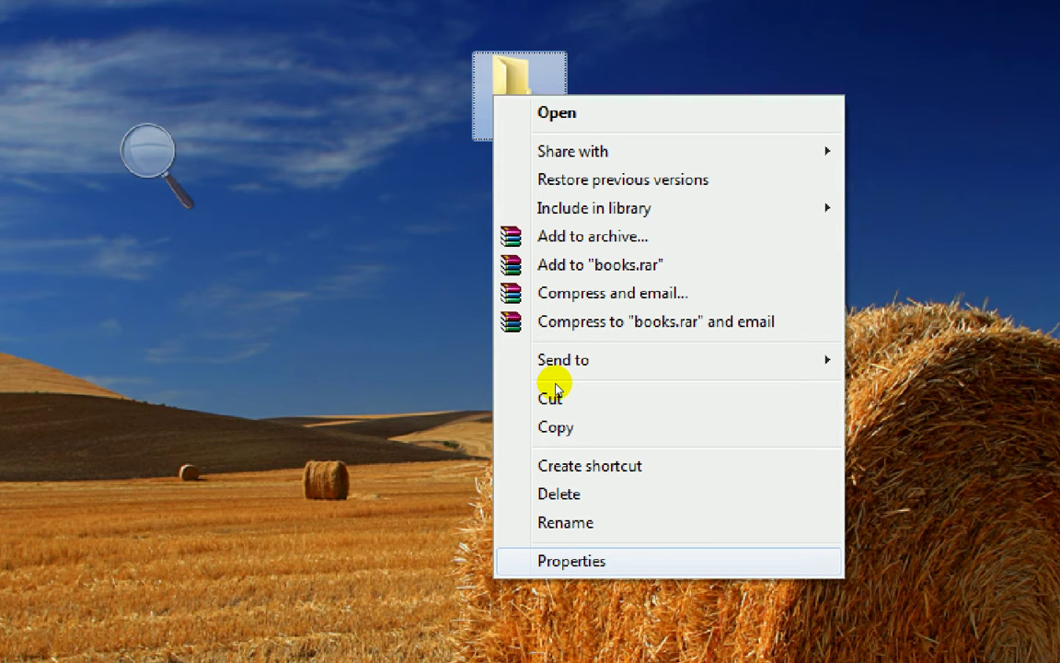
{"action": "key", "text": "Return"}
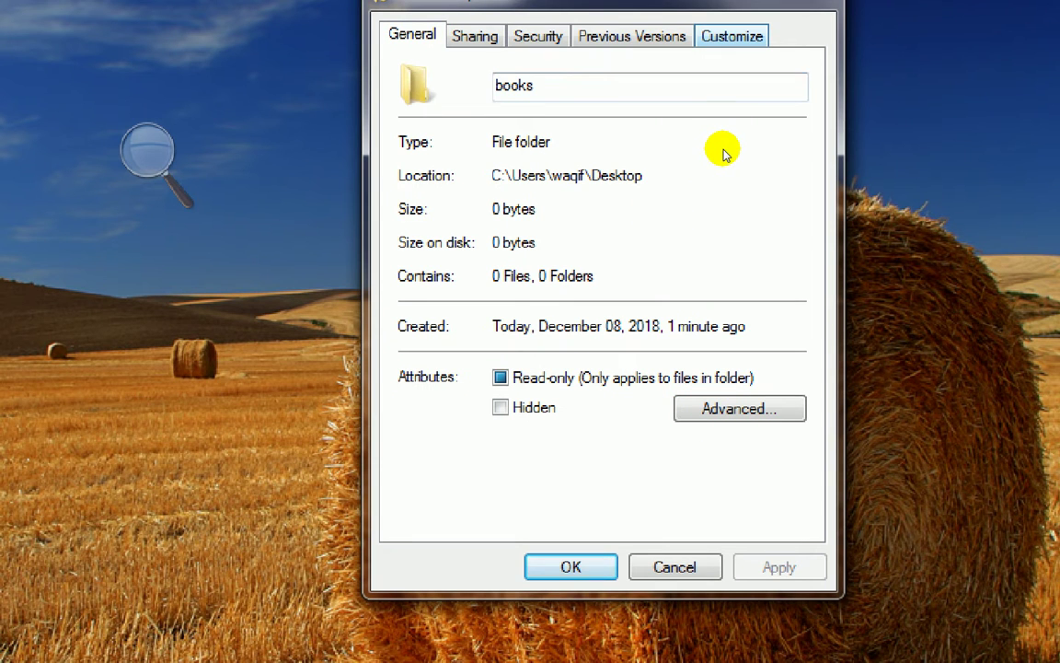
{"action": "key", "text": "ctrl+shift+Tab"}
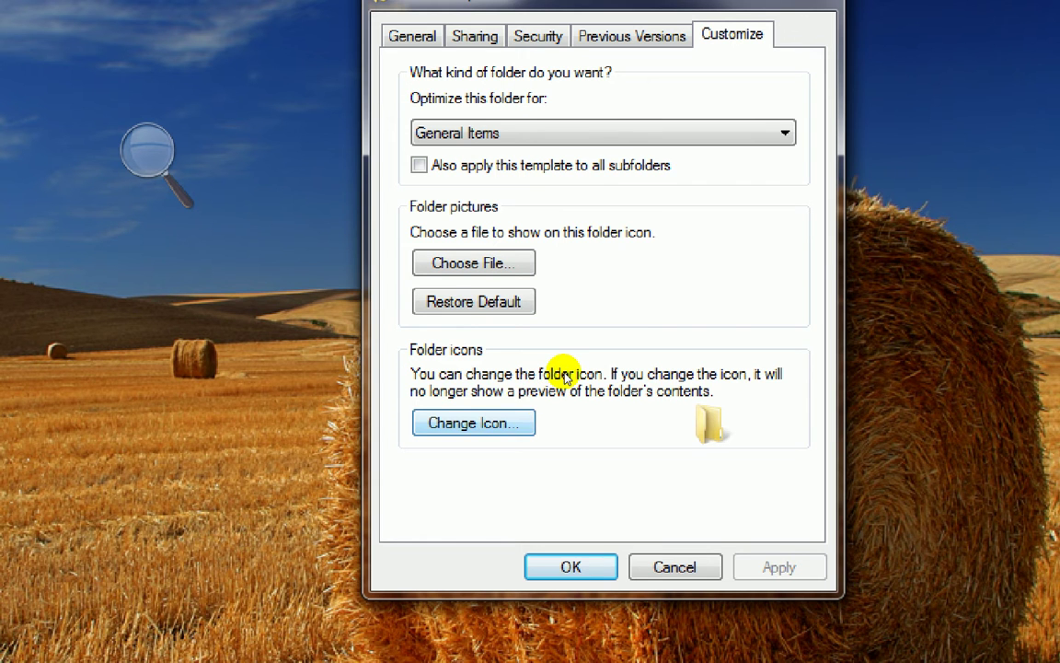
Change the books folder's icon to a blank one from SHELL32.dll and apply the change
{"action": "key", "text": "Return"}
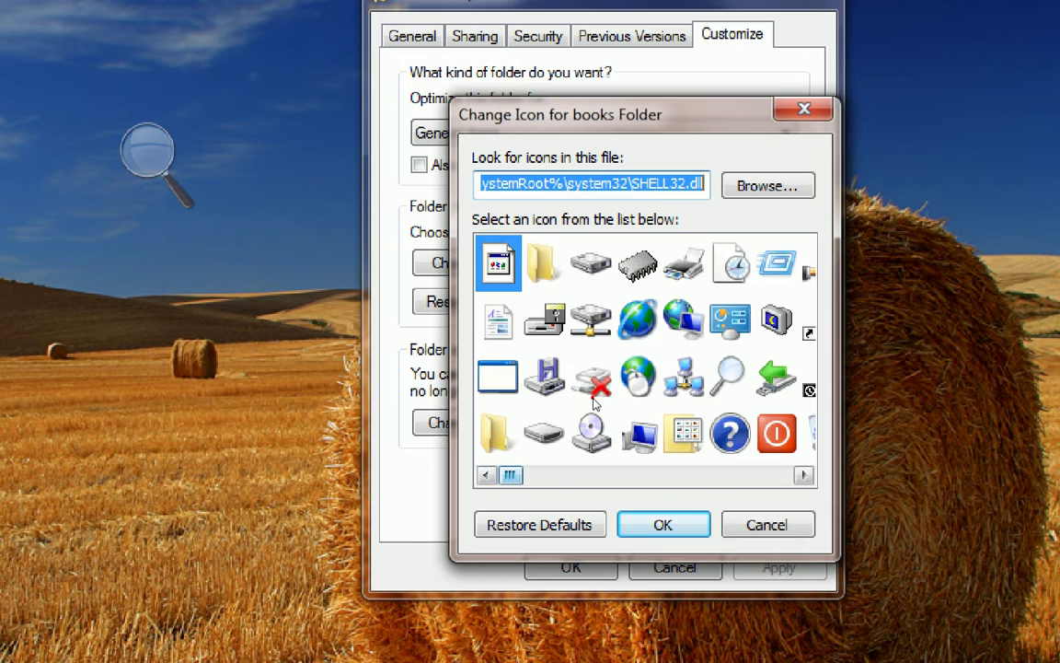
{"action": "scroll", "coordinate": [602, 403], "scroll_direction": "right", "scroll_amount": 5}
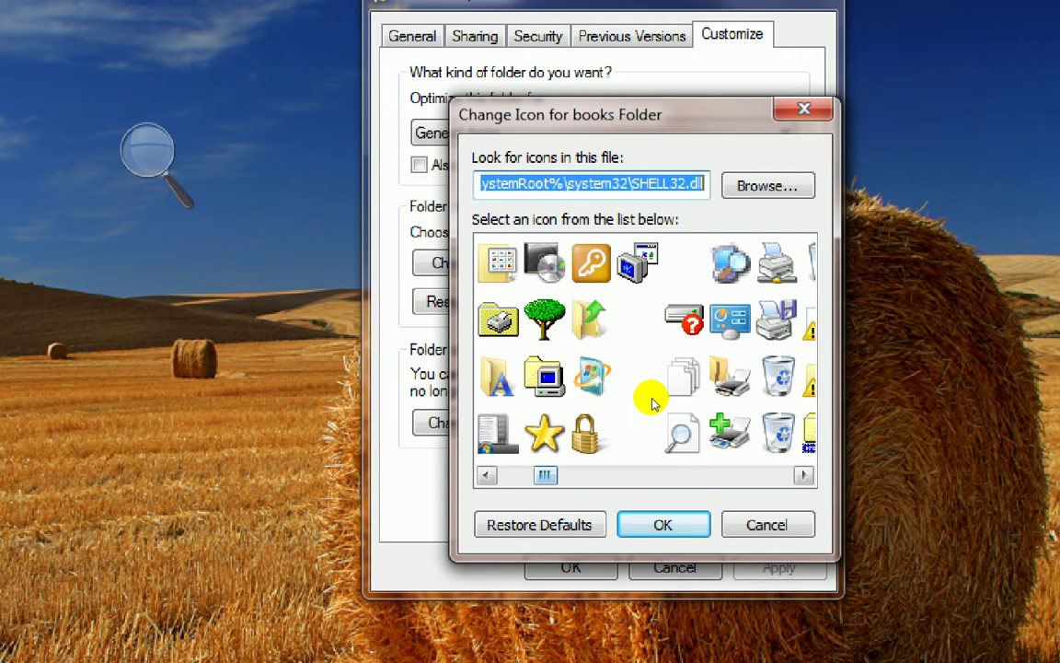
{"action": "left_click", "coordinate": [666, 335]}
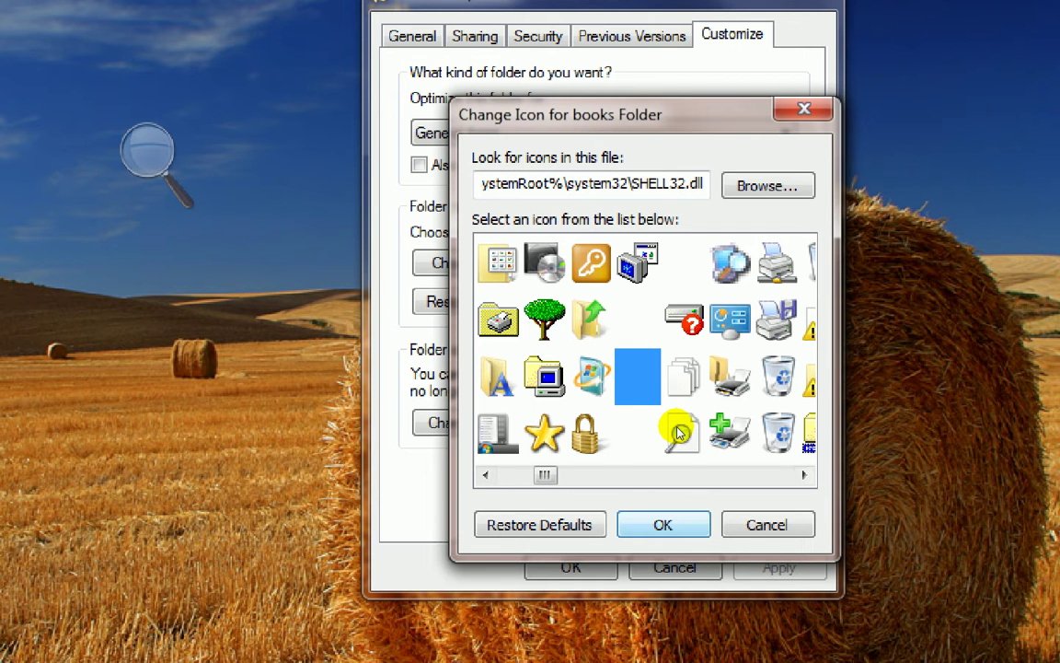
{"action": "key", "text": "Return"}
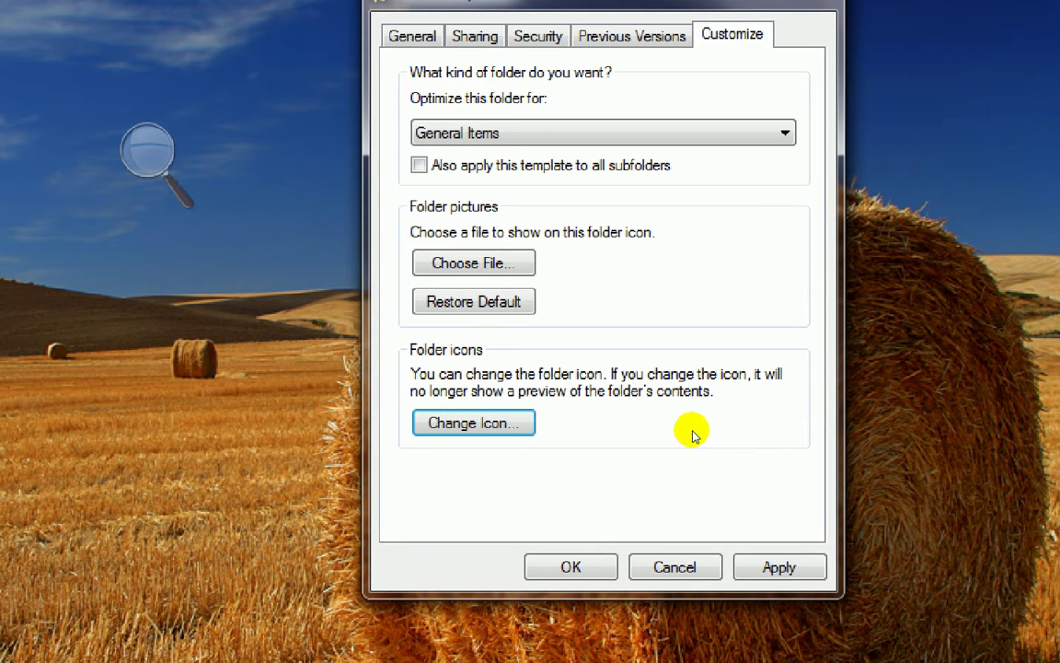
{"action": "left_click", "coordinate": [762, 452]}
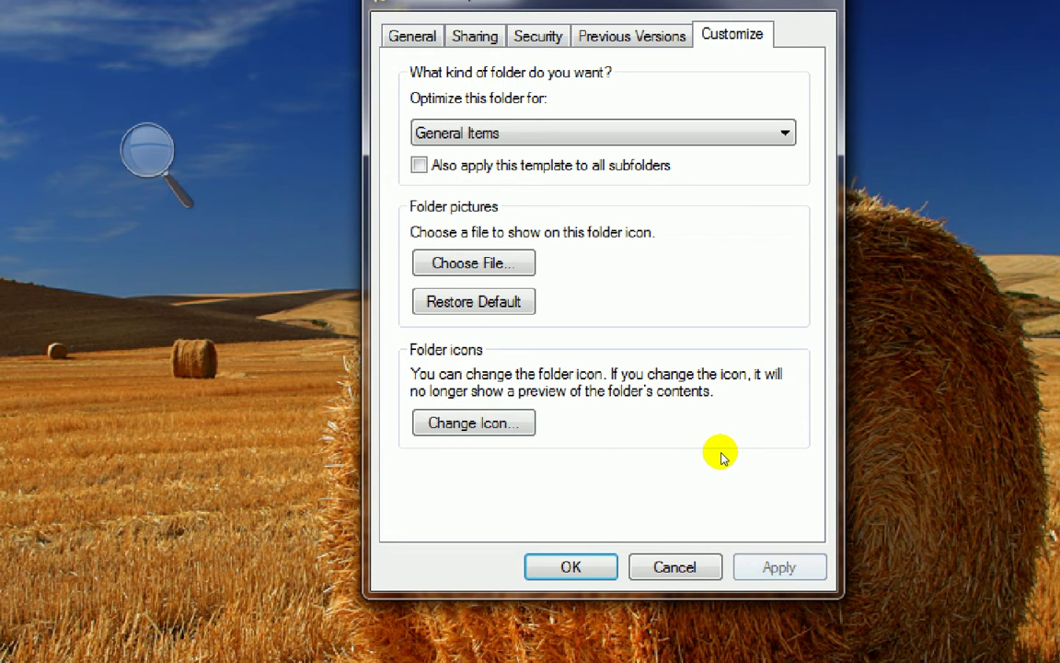
{"action": "key", "text": "Return"}
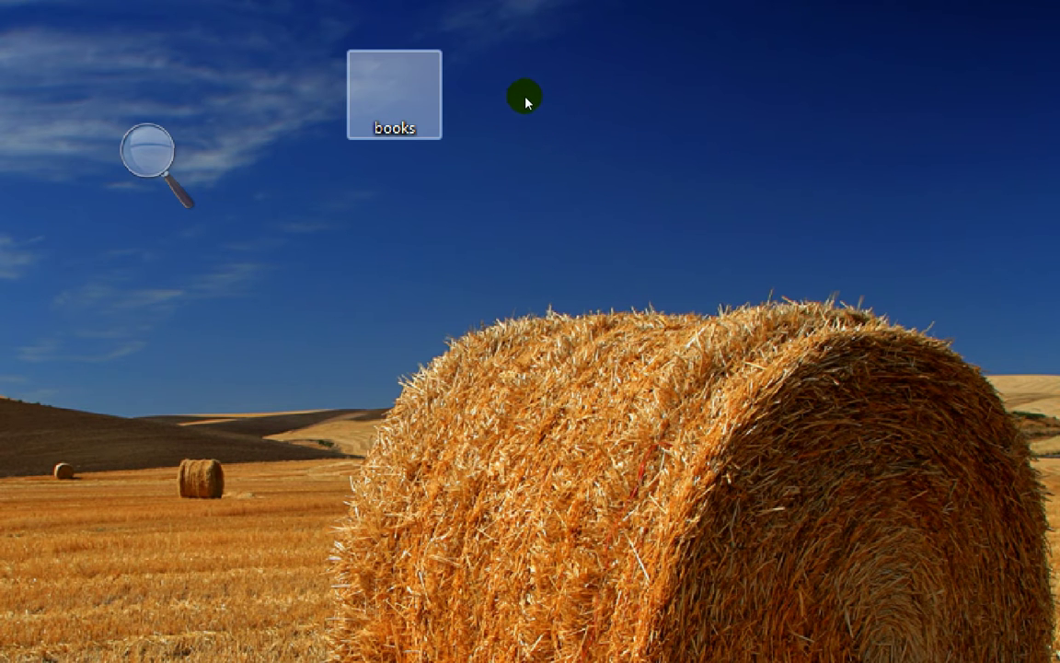
{"action": "left_click", "coordinate": [566, 153]}
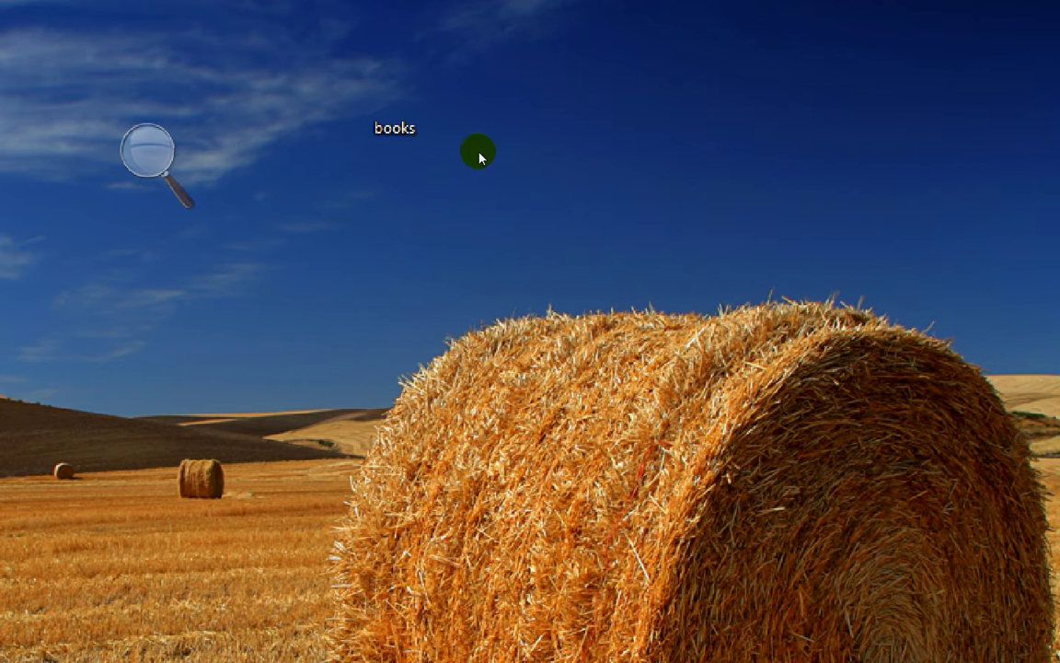
Try to rename the books folder to an empty name
{"action": "right_click", "coordinate": [530, 138]}
{"action": "key", "text": "Up"}
{"action": "key", "text": "Up"}
{"action": "key", "text": "Up"}
{"action": "key", "text": "Down"}
{"action": "key", "text": "Down"}
{"action": "key", "text": "Up"}
{"action": "key", "text": "Return"}
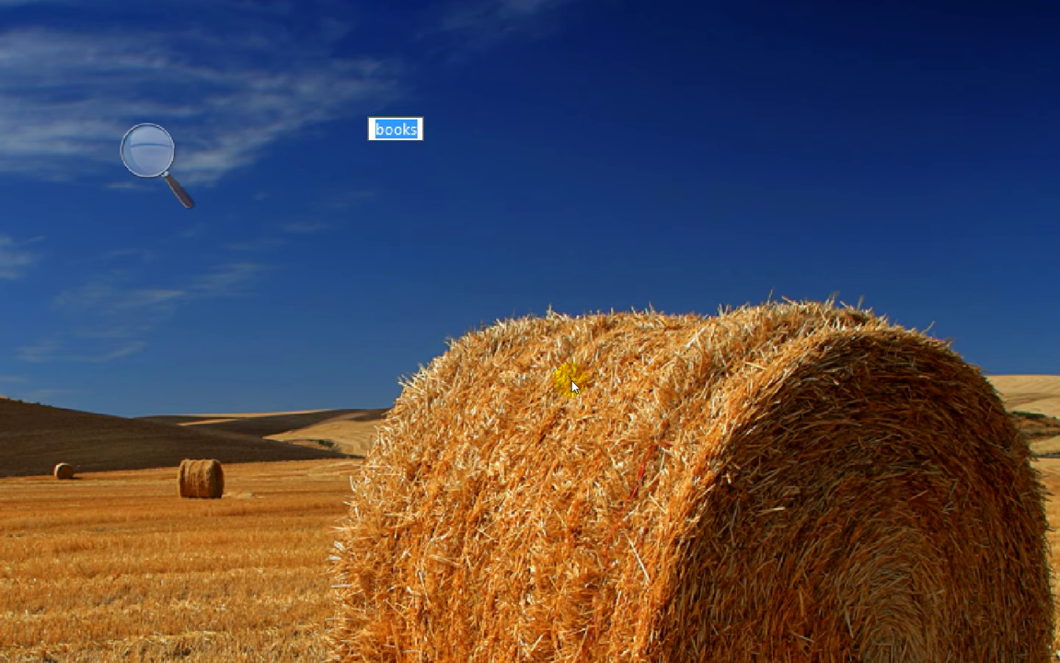
{"action": "key", "text": "BackSpace"}
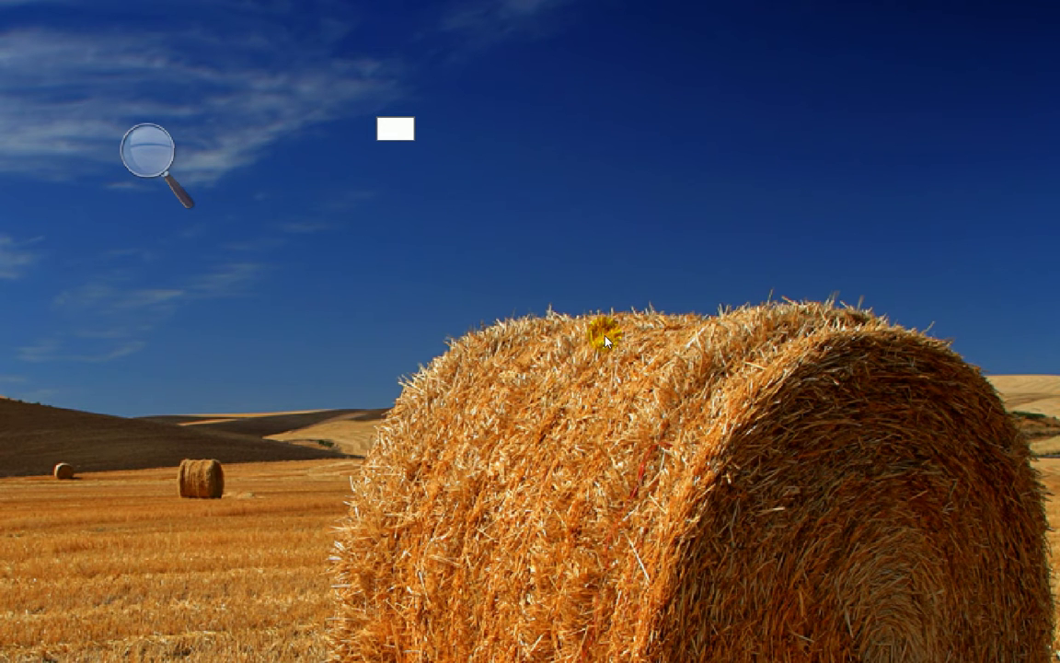
{"action": "left_click", "coordinate": [670, 269]}
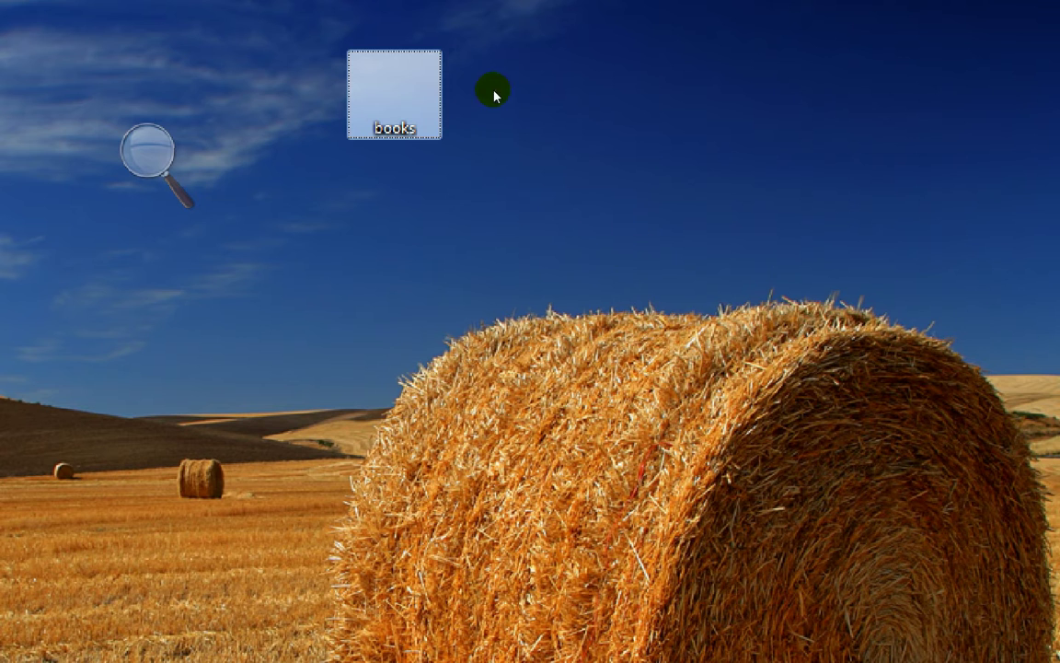
Search the installed programs for "chara" and open Character Map
{"action": "mouse_move", "coordinate": [523, 138]}
{"action": "key", "text": "super+minus"}
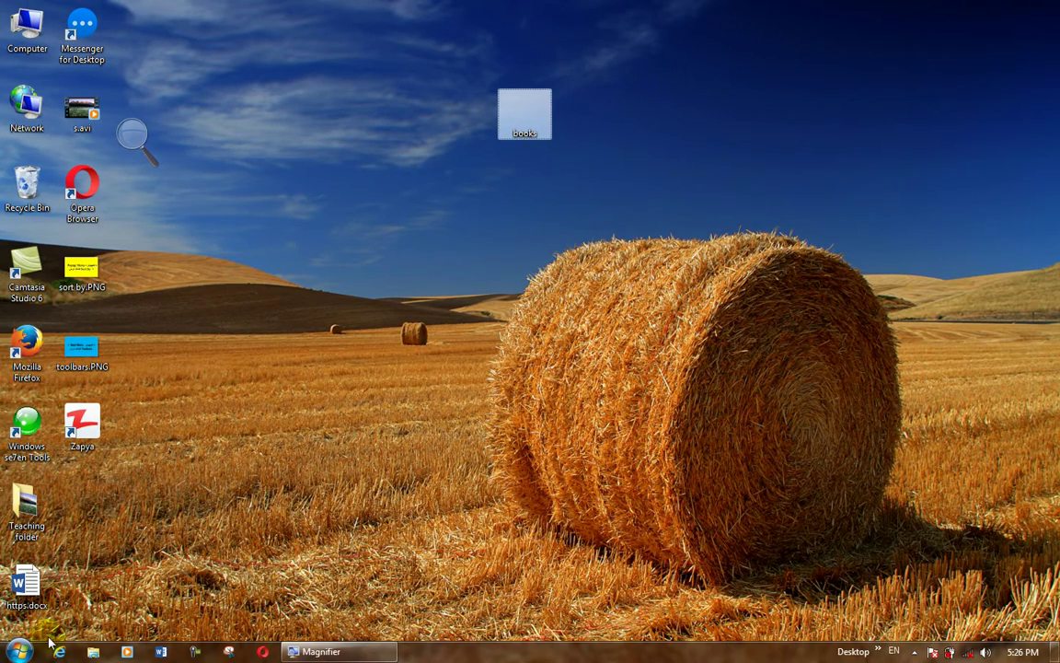
{"action": "left_click", "coordinate": [20, 648]}
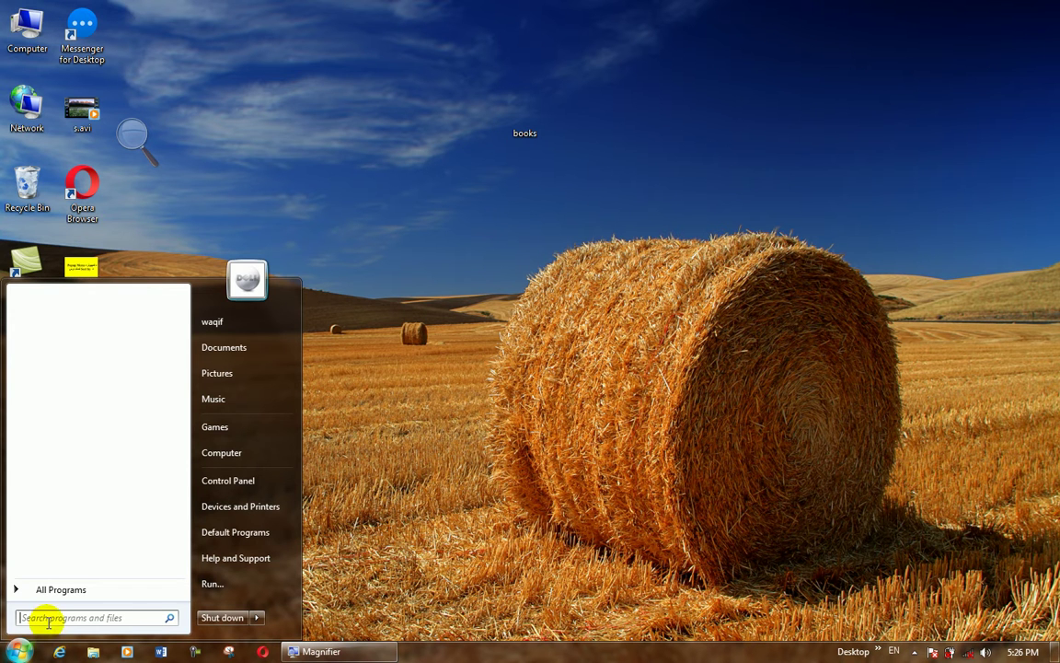
{"action": "left_click", "coordinate": [46, 618]}
{"action": "type", "text": "chra"}
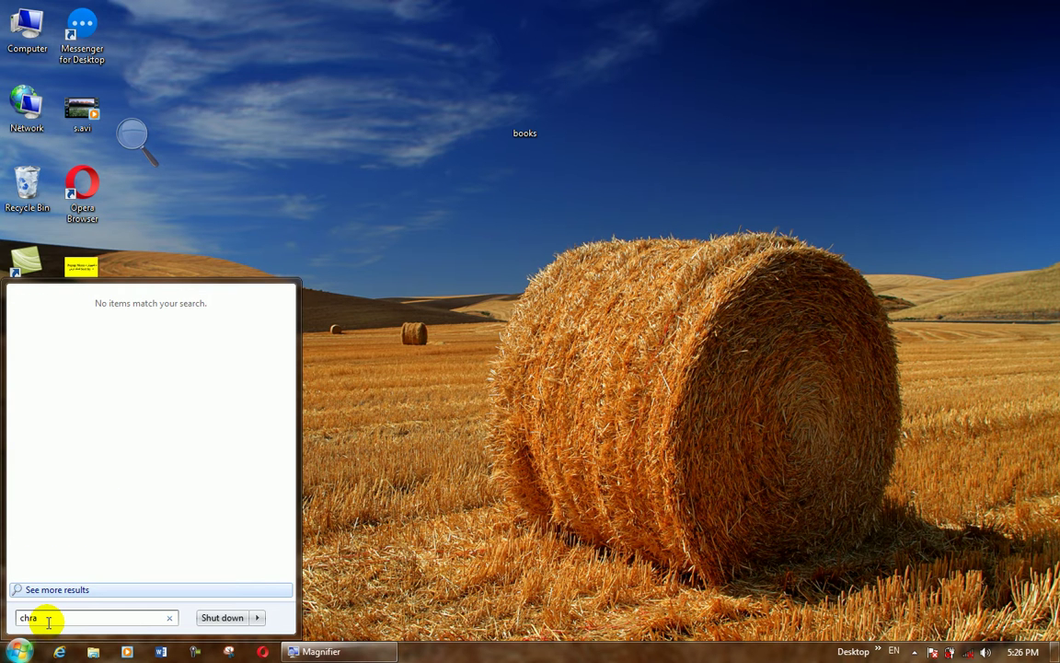
{"action": "key", "text": "BackSpace"}
{"action": "key", "text": "BackSpace"}
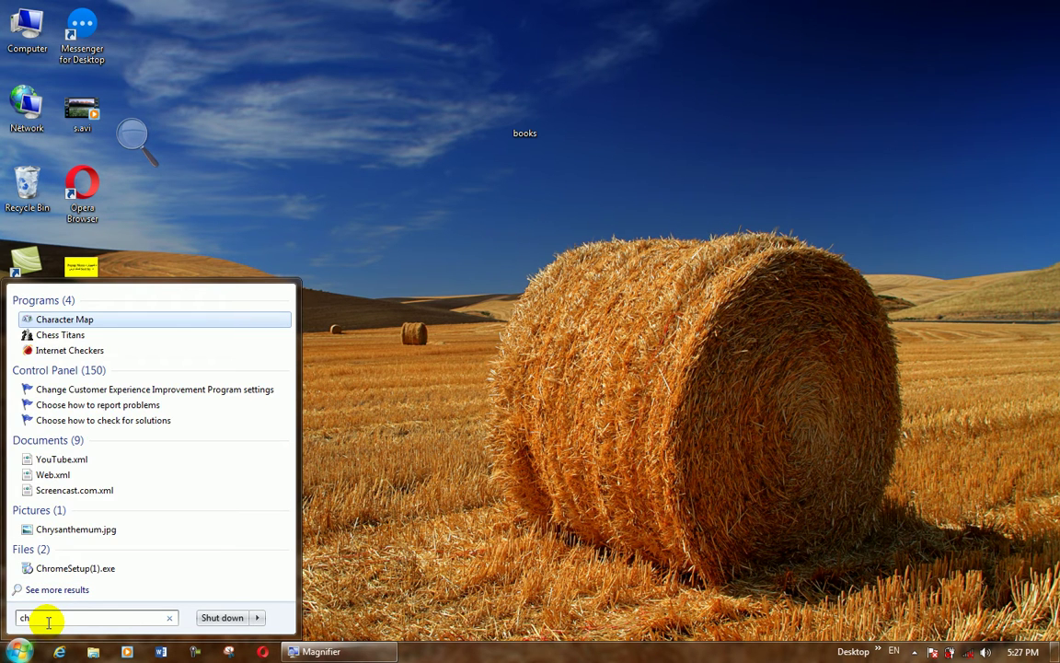
{"action": "type", "text": "ara"}
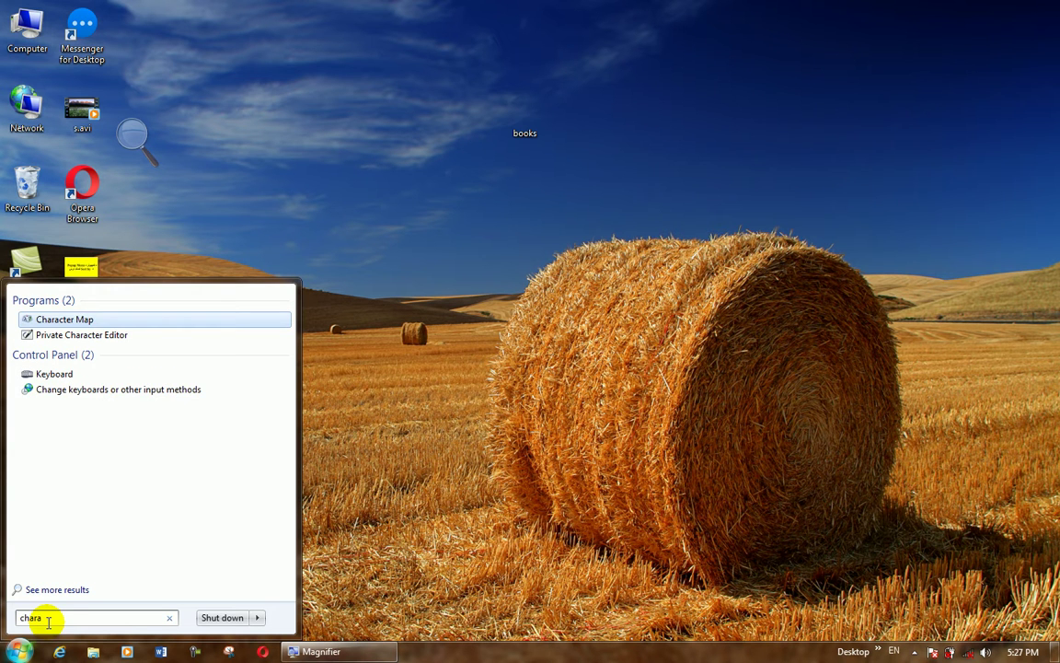
{"action": "left_click", "coordinate": [99, 322]}
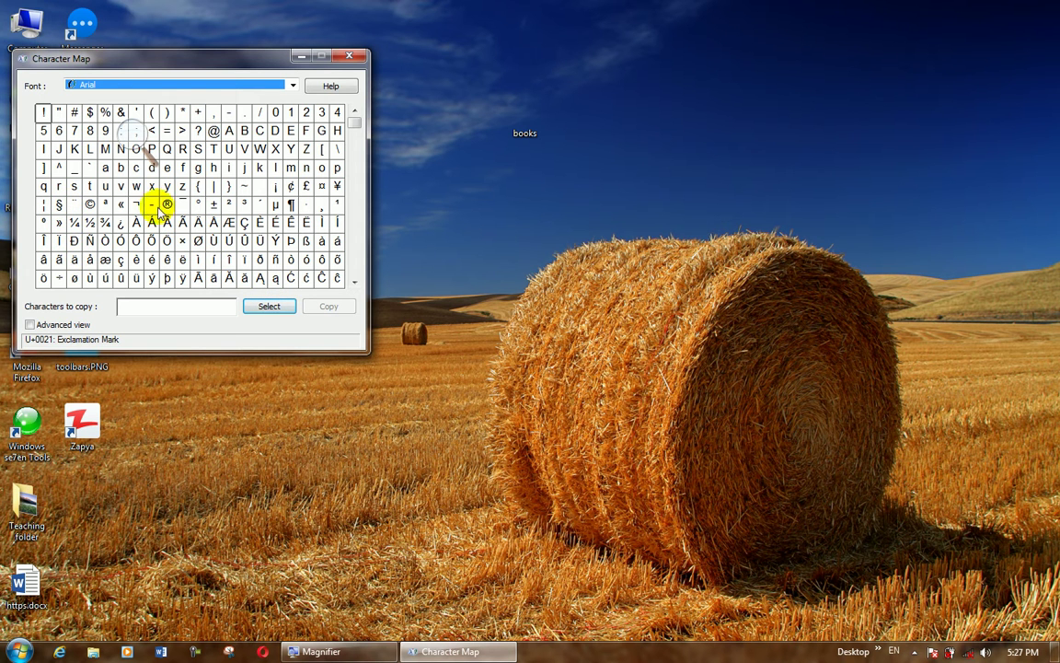
Copy the blank No-Break Space character (U+00A0) of the Arial font from Character Map and close Character Map
{"action": "left_click", "coordinate": [261, 188]}
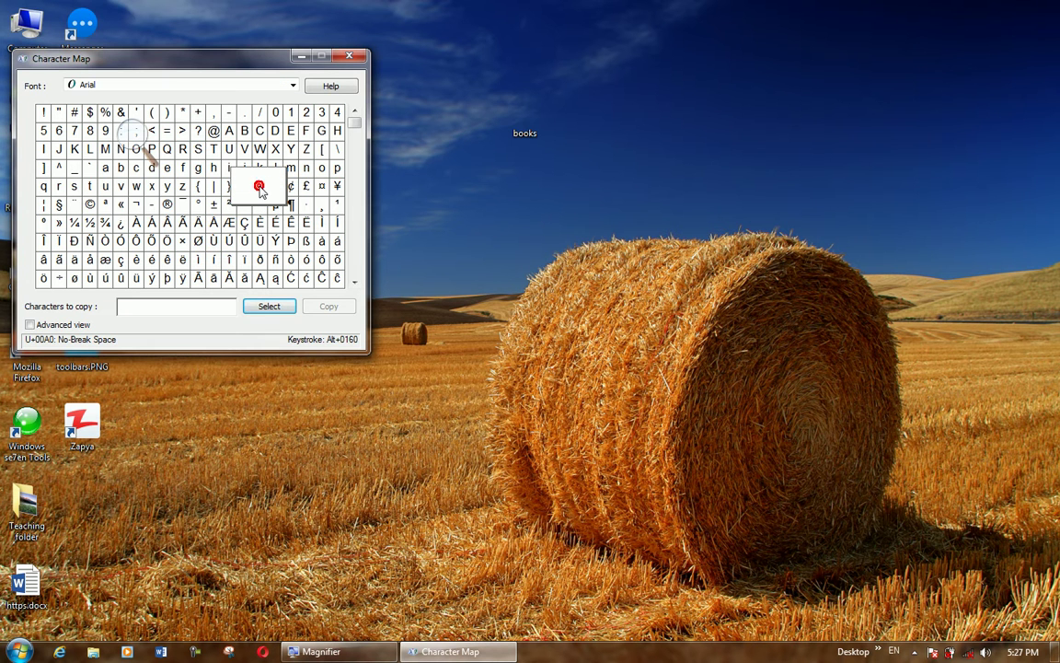
{"action": "left_click", "coordinate": [270, 307]}
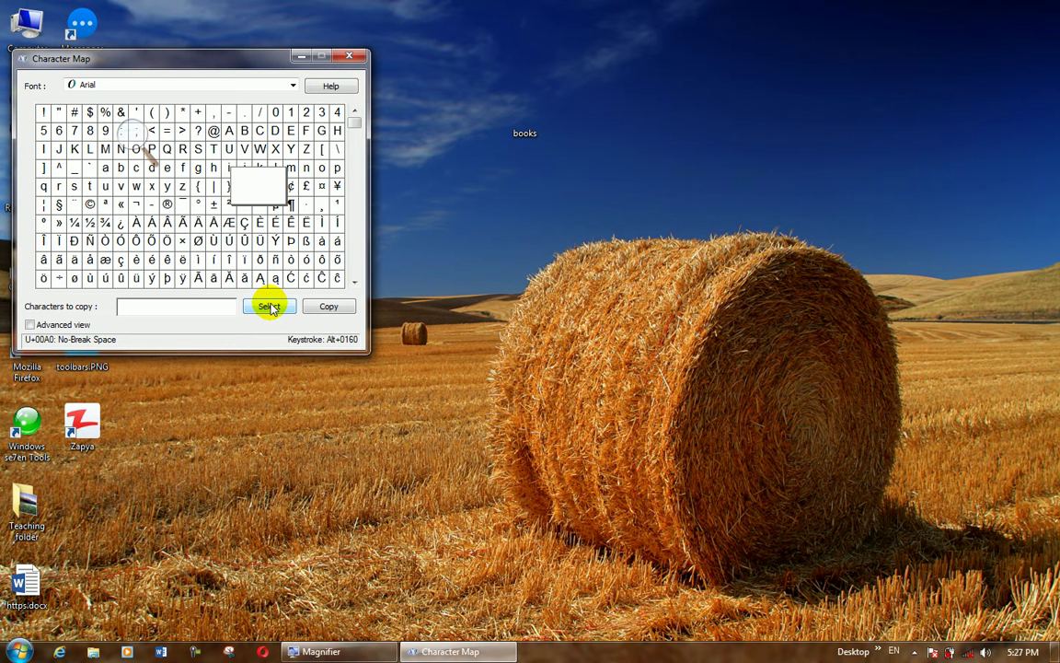
{"action": "left_click", "coordinate": [330, 307]}
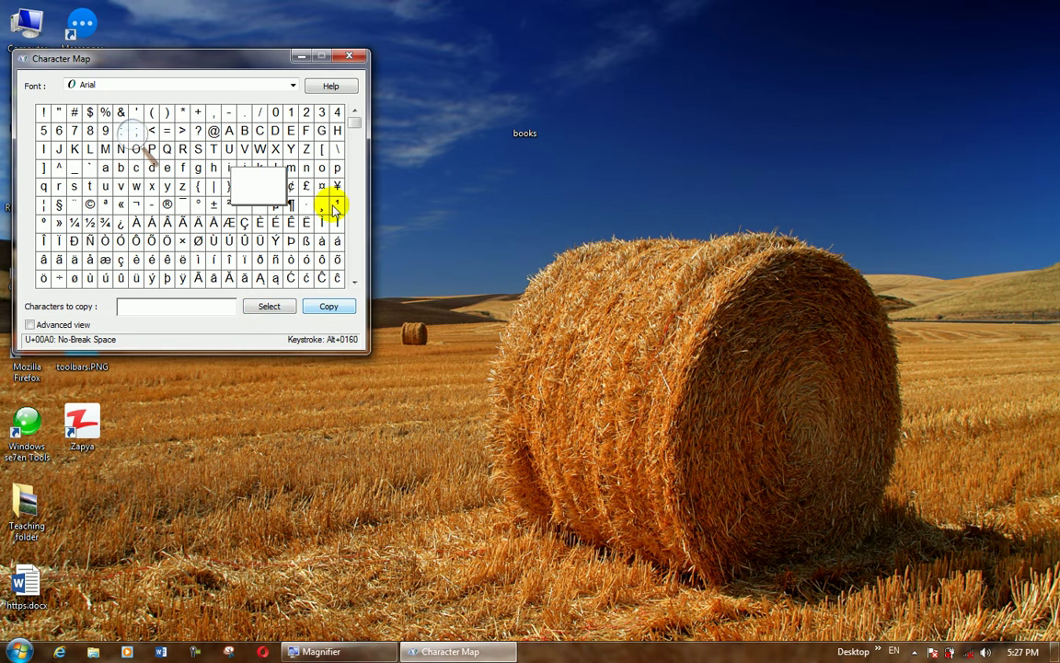
{"action": "left_click", "coordinate": [350, 54]}
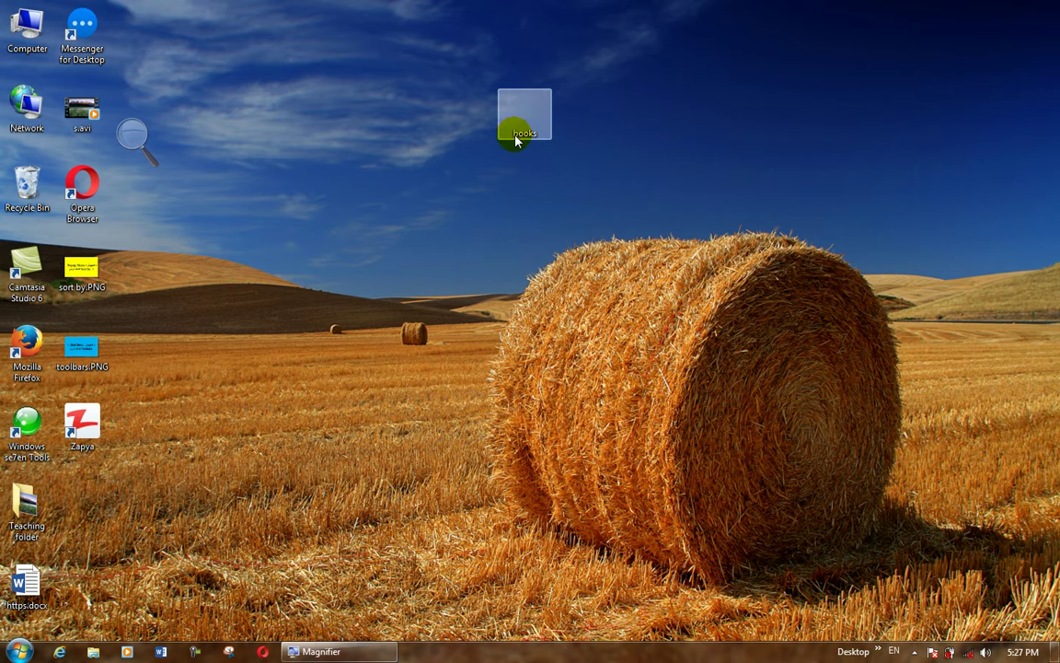
Rename the books folder by replacing its name with the copied blank character
{"action": "right_click", "coordinate": [517, 140]}
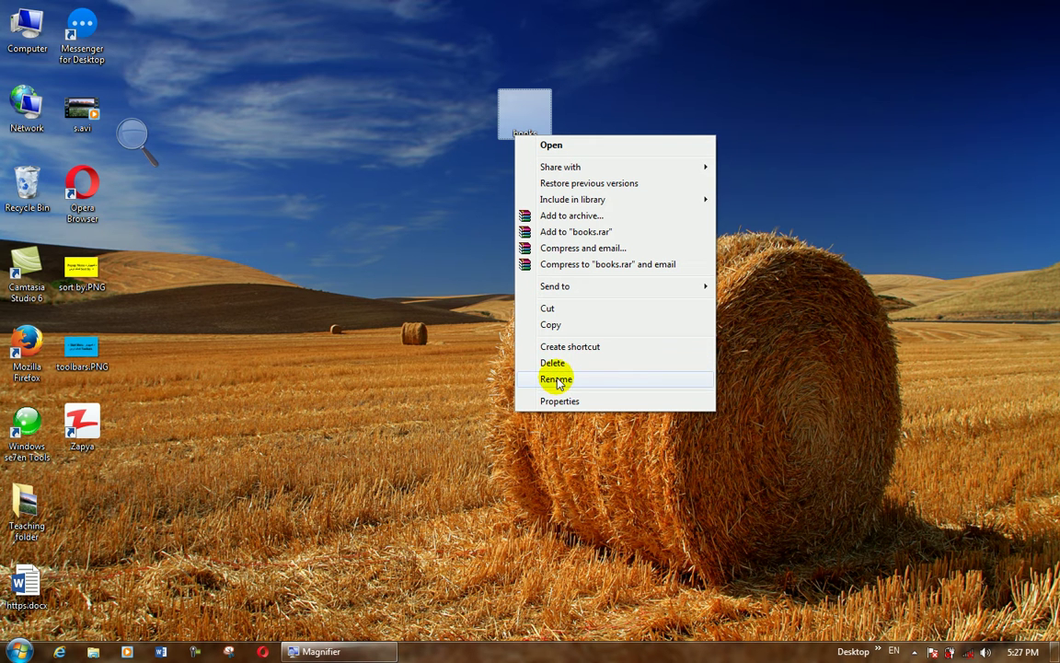
{"action": "left_click", "coordinate": [557, 379]}
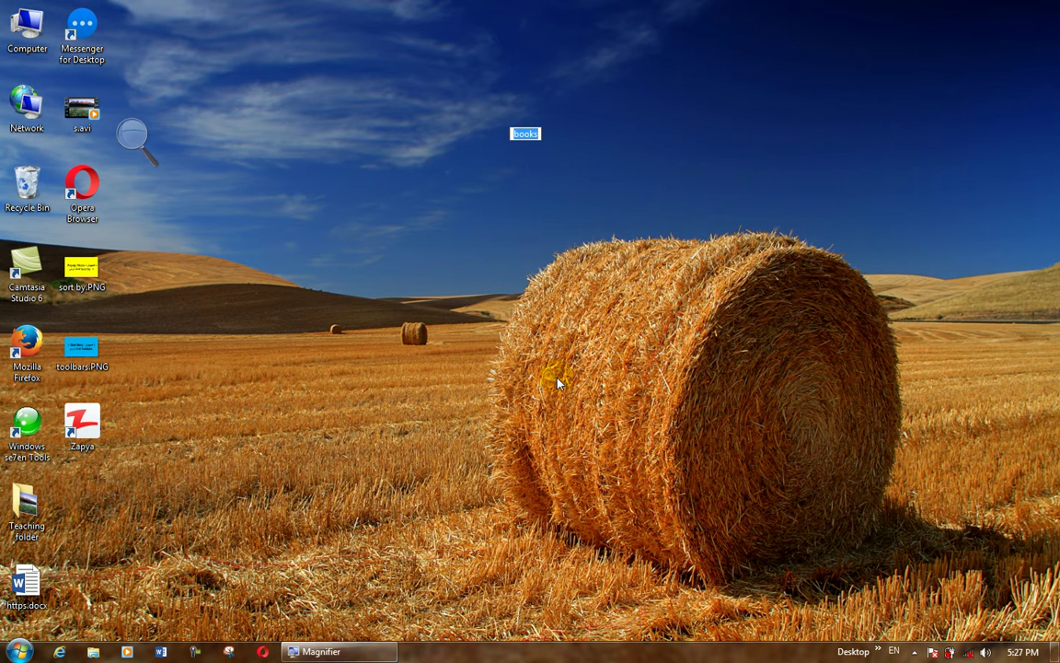
{"action": "key", "text": "BackSpace"}
{"action": "left_click", "coordinate": [529, 127]}
{"action": "left_click", "coordinate": [527, 135]}
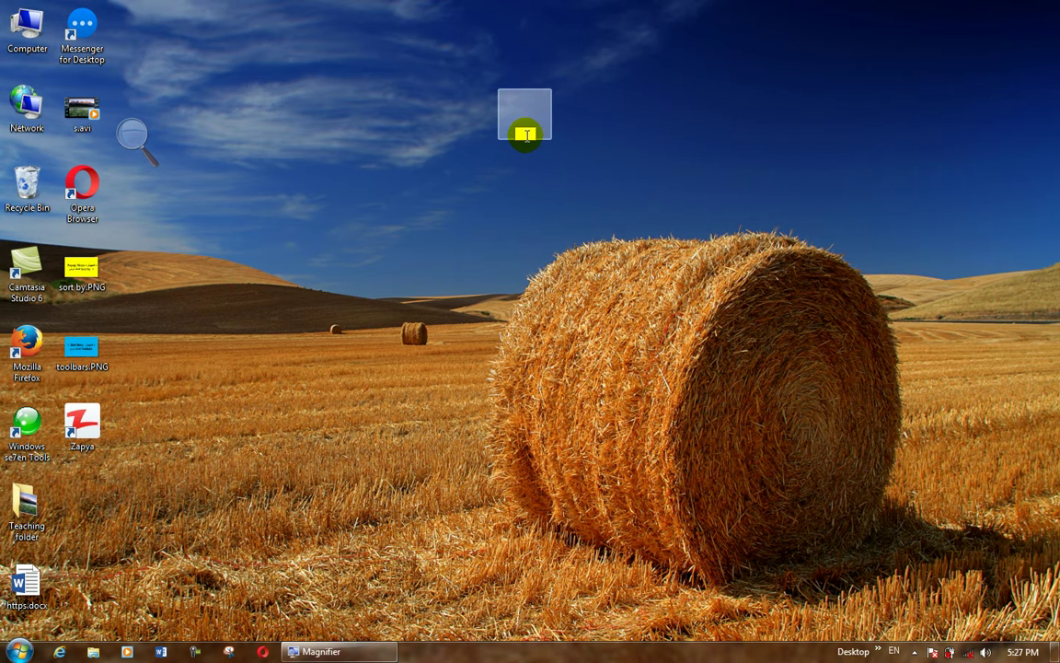
{"action": "right_click", "coordinate": [526, 136]}
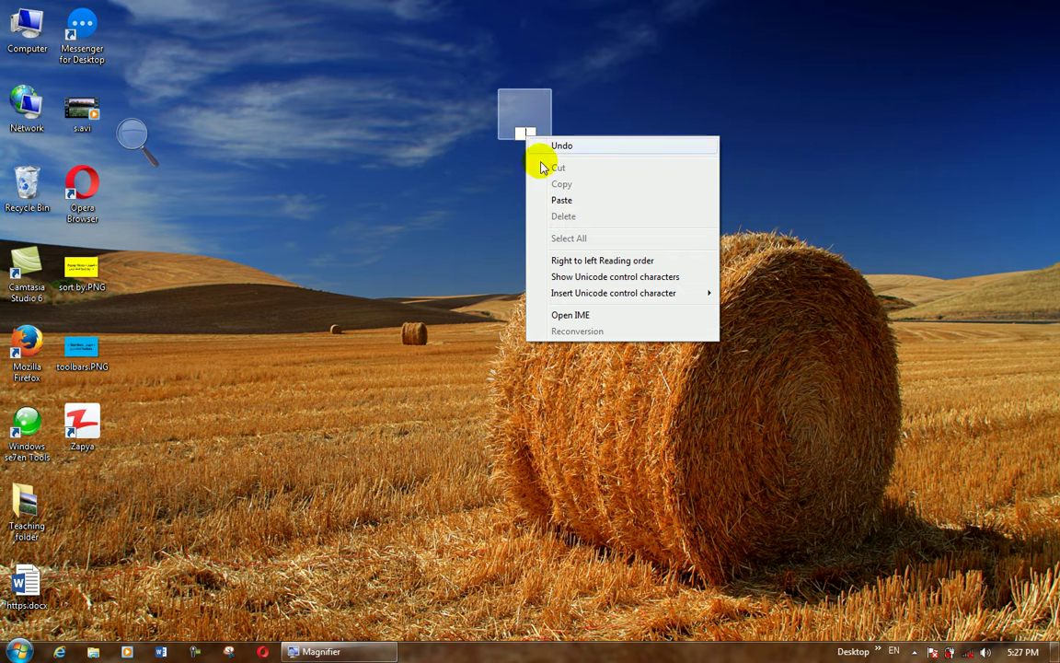
{"action": "left_click", "coordinate": [563, 204]}
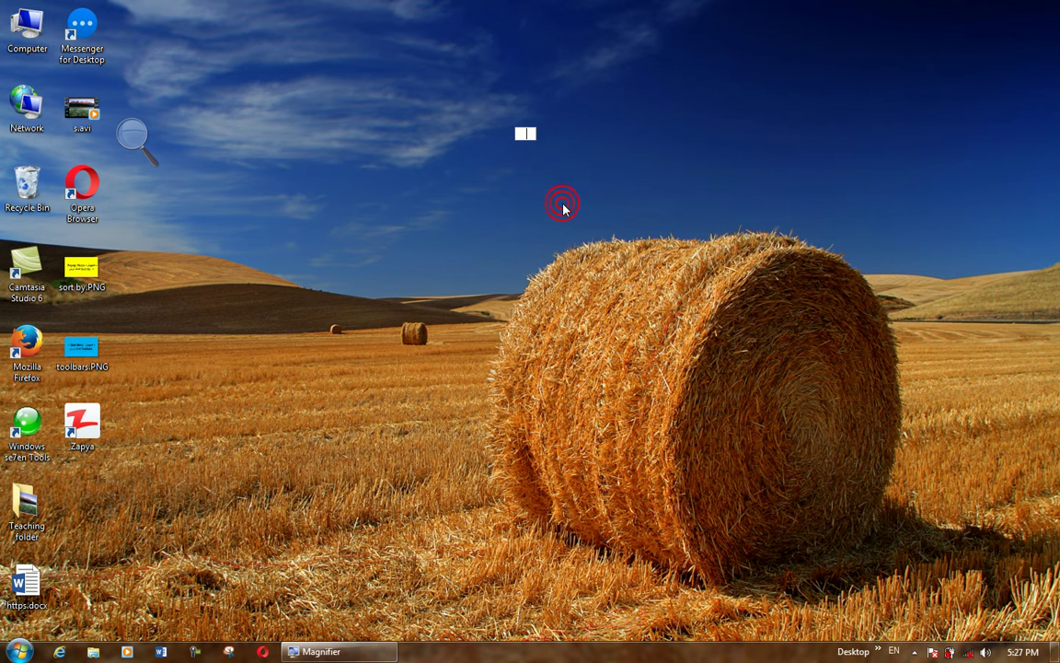
{"action": "left_click", "coordinate": [414, 218]}
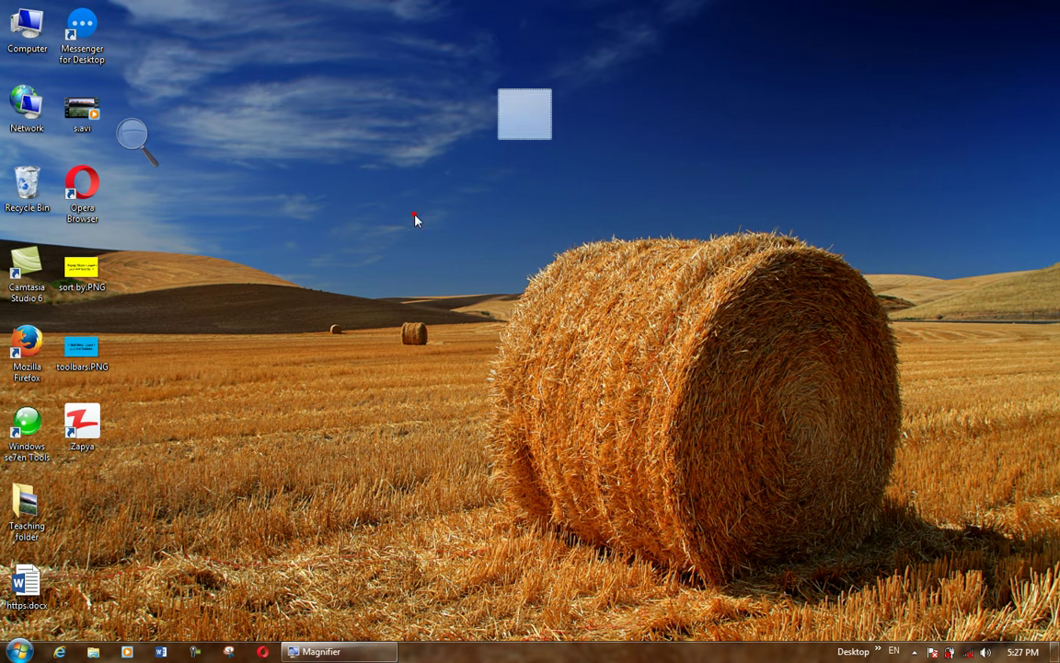
{"action": "left_click", "coordinate": [560, 296]}
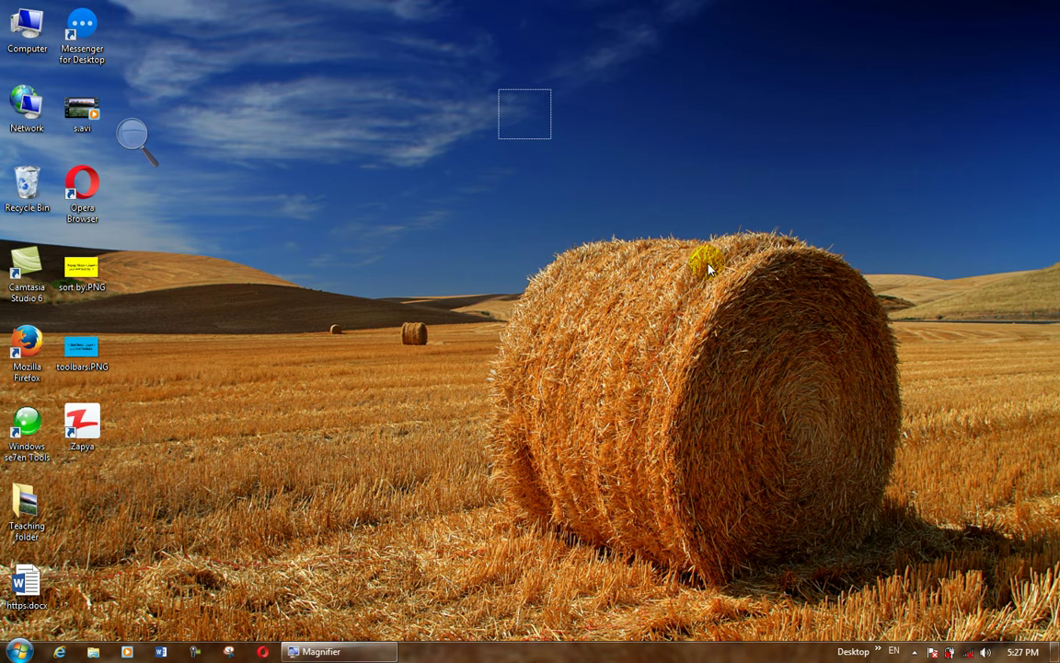
Refresh the desktop and draw a selection over its empty area to locate the invisible folder
{"action": "left_click", "coordinate": [309, 344]}
{"action": "left_click", "coordinate": [291, 388]}
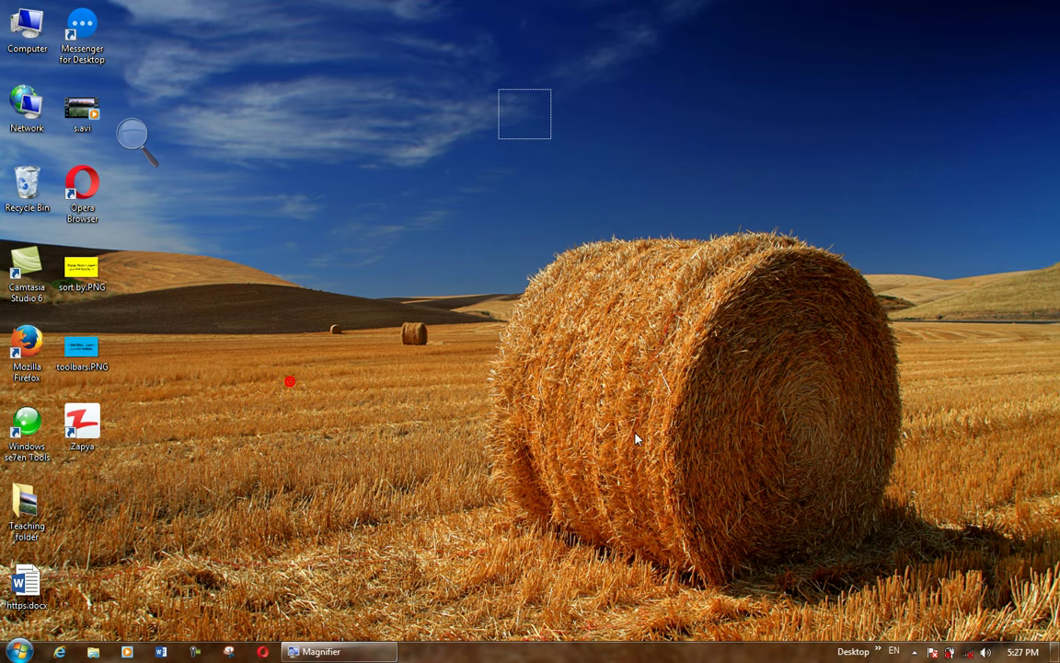
{"action": "right_click", "coordinate": [669, 442]}
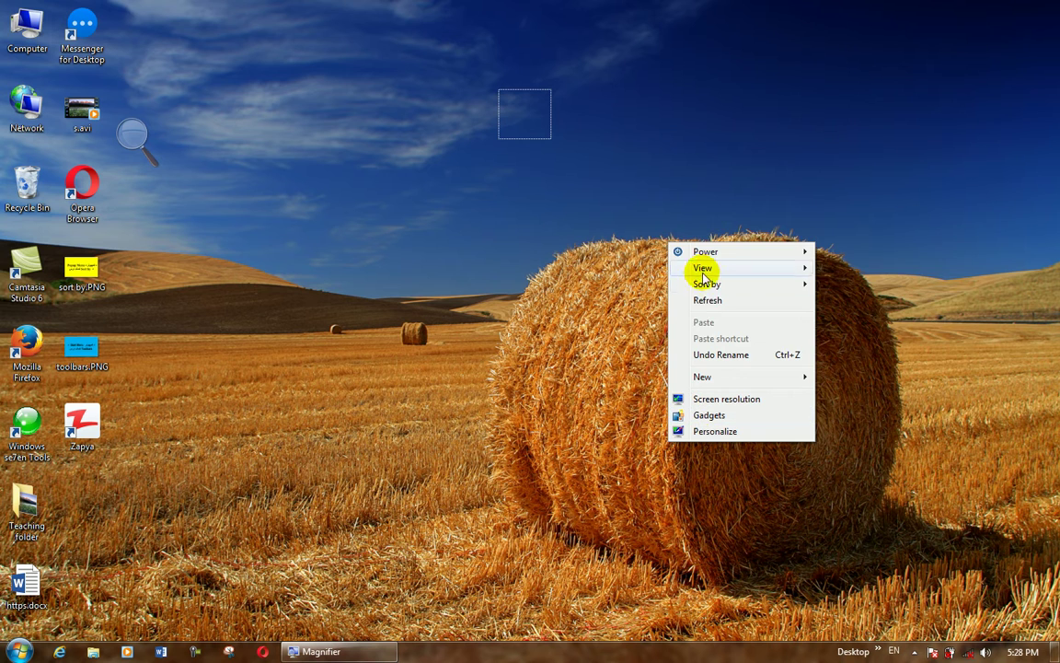
{"action": "left_click", "coordinate": [706, 302]}
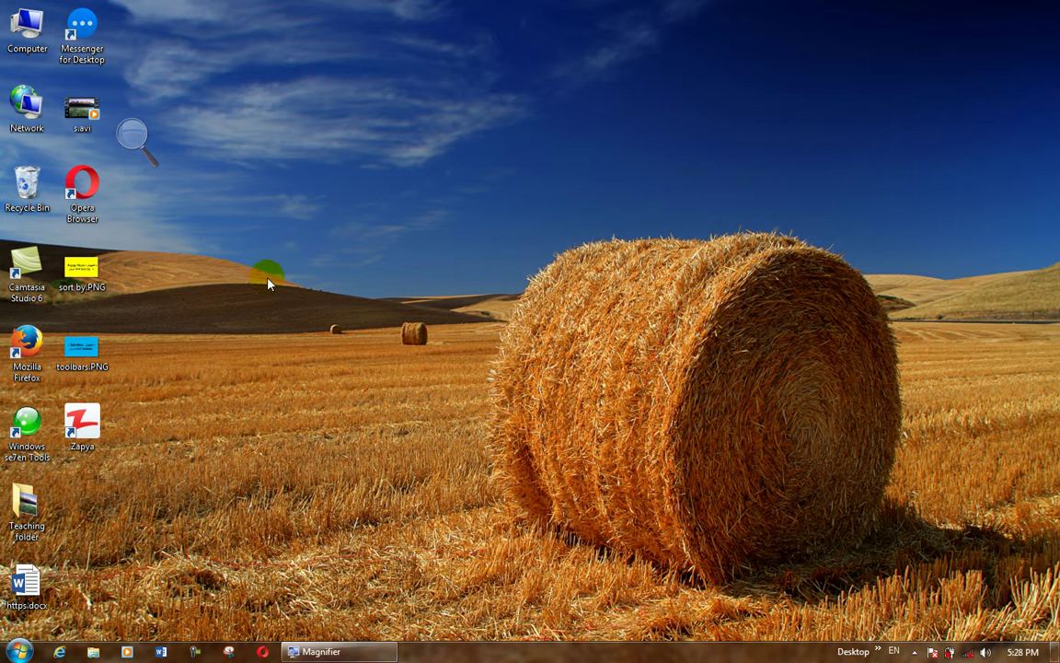
{"action": "left_click_drag", "start_coordinate": [249, 47], "coordinate": [839, 426]}
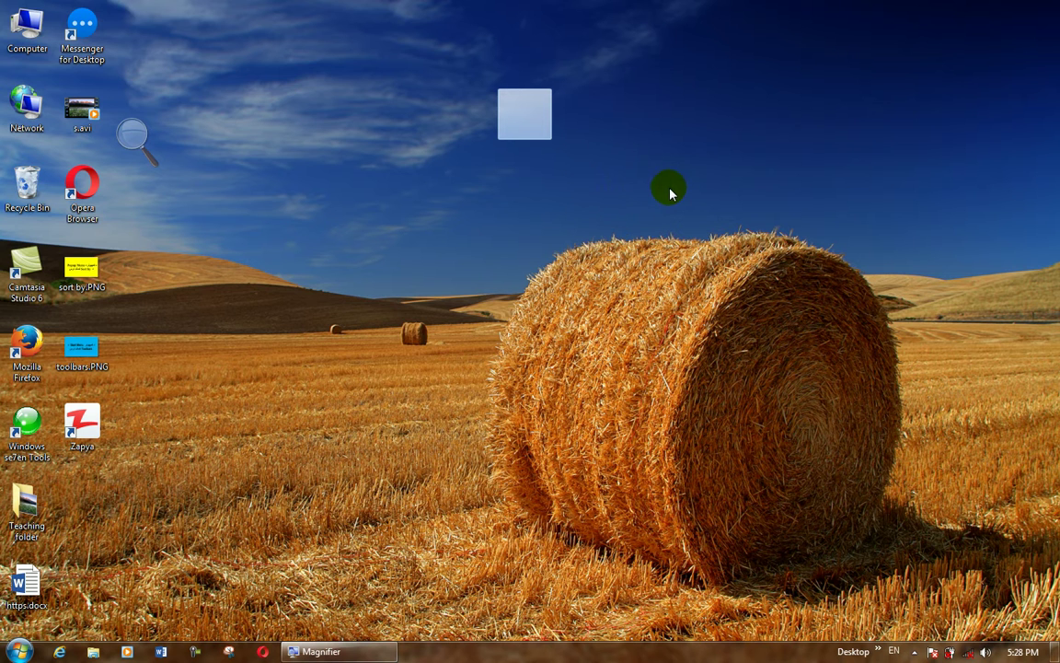
Add the Clock gadget to the upper part of the desktop and close the gadget gallery
{"action": "right_click", "coordinate": [497, 226]}
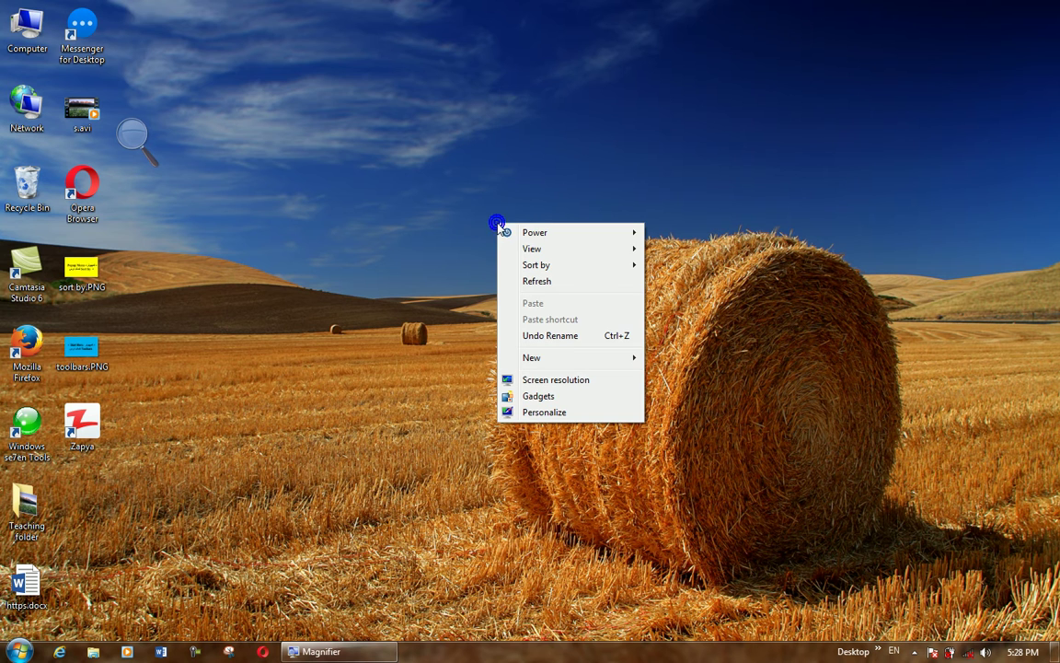
{"action": "left_click", "coordinate": [535, 401]}
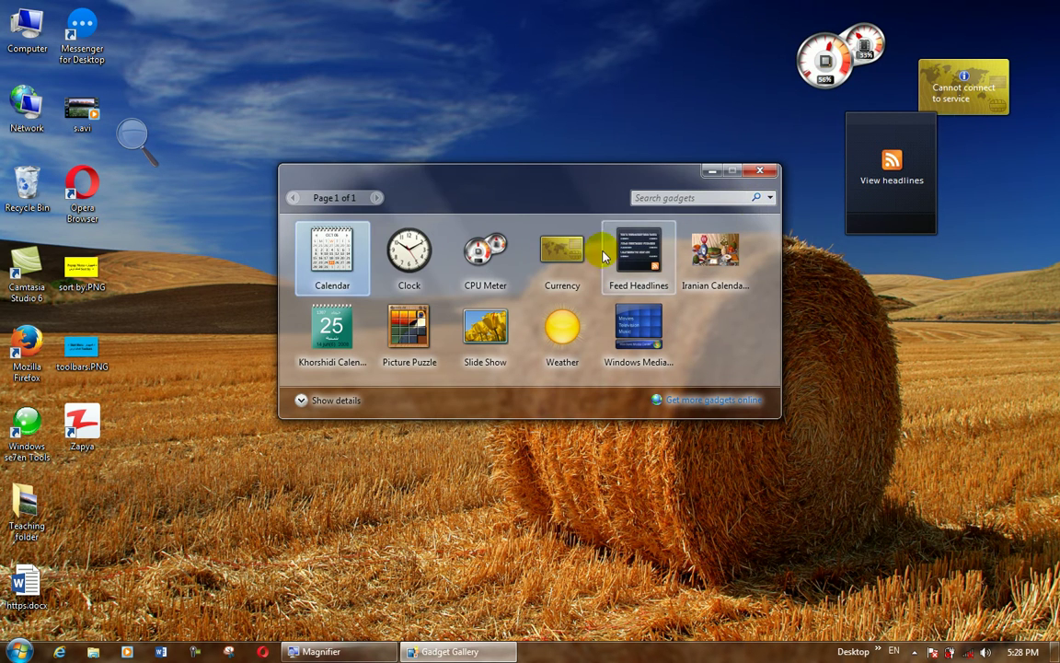
{"action": "left_click_drag", "start_coordinate": [426, 258], "coordinate": [651, 83]}
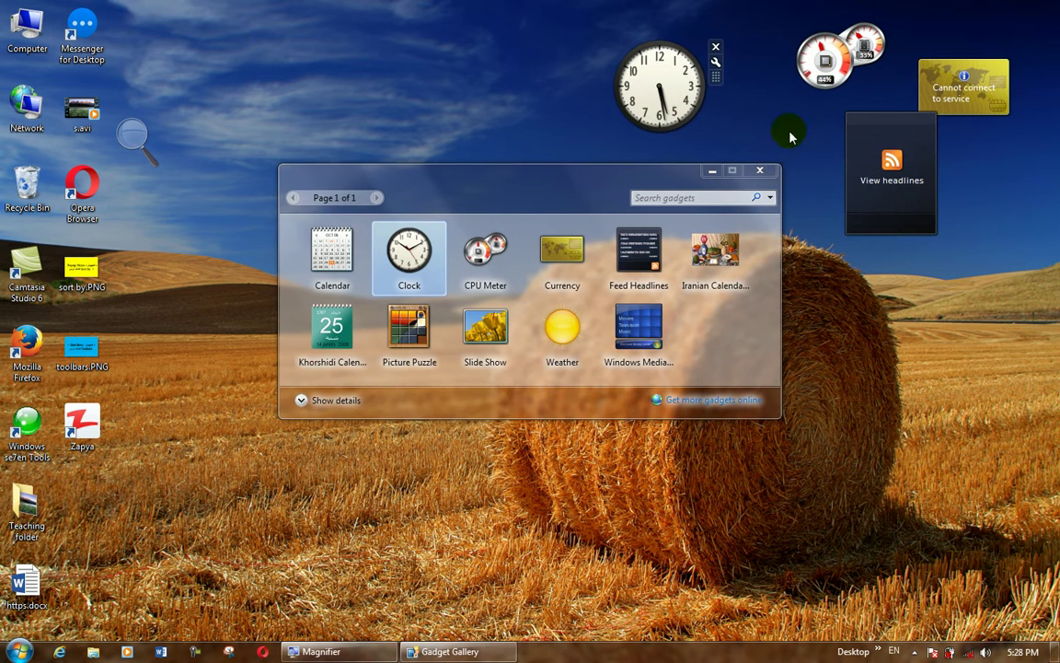
{"action": "left_click", "coordinate": [757, 172]}
Remove the Feed Headlines, Currency and CPU Meter gadgets from the desktop
{"action": "mouse_move", "coordinate": [916, 149]}
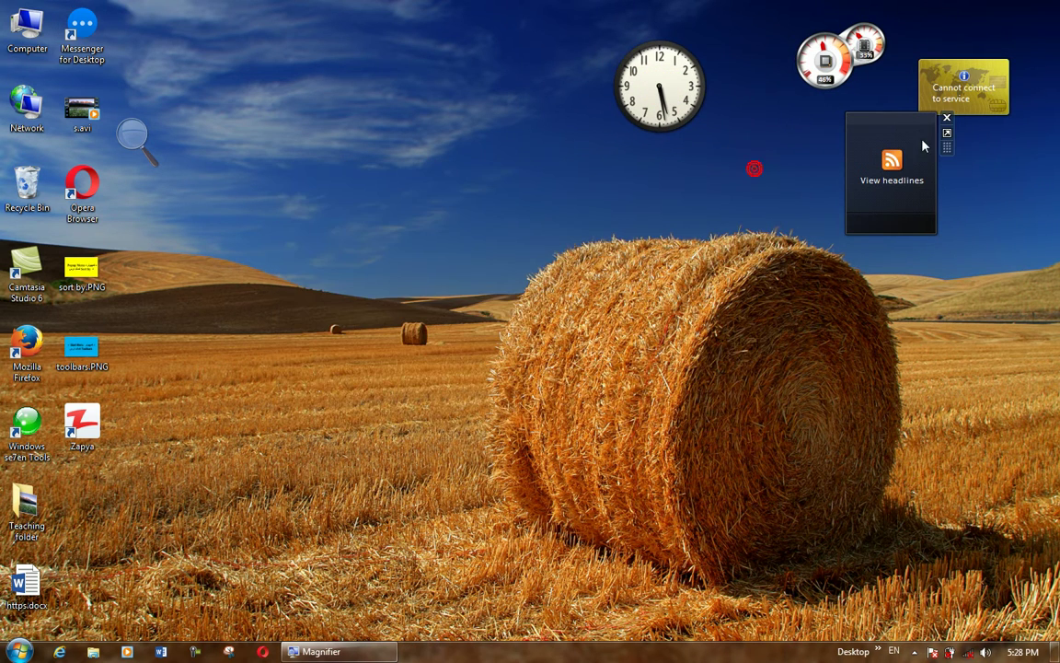
{"action": "left_click", "coordinate": [947, 121]}
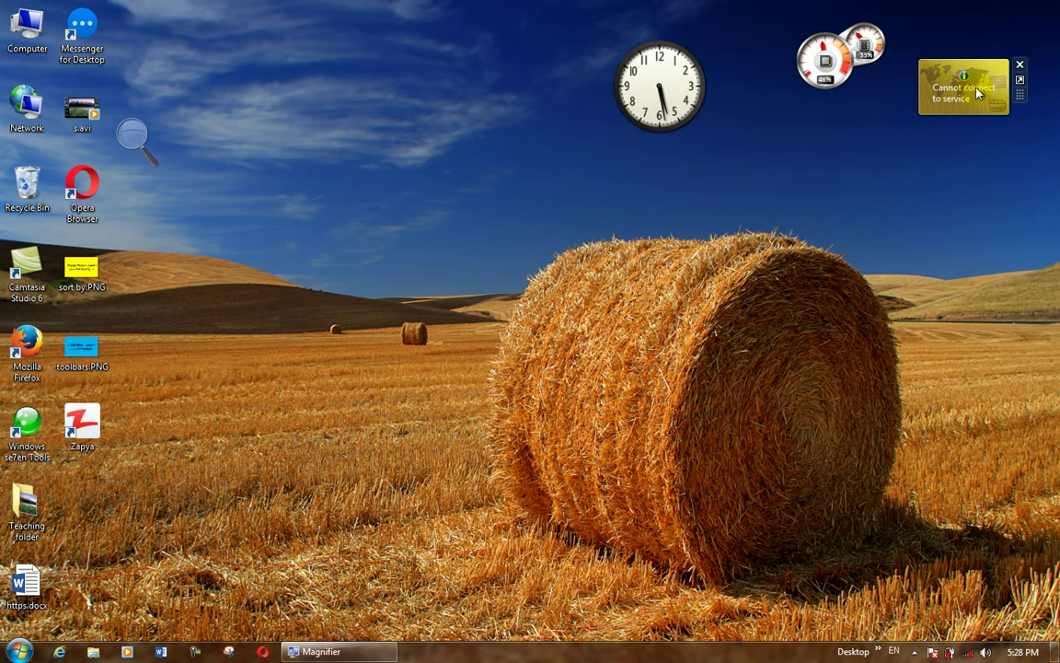
{"action": "left_click", "coordinate": [1022, 65]}
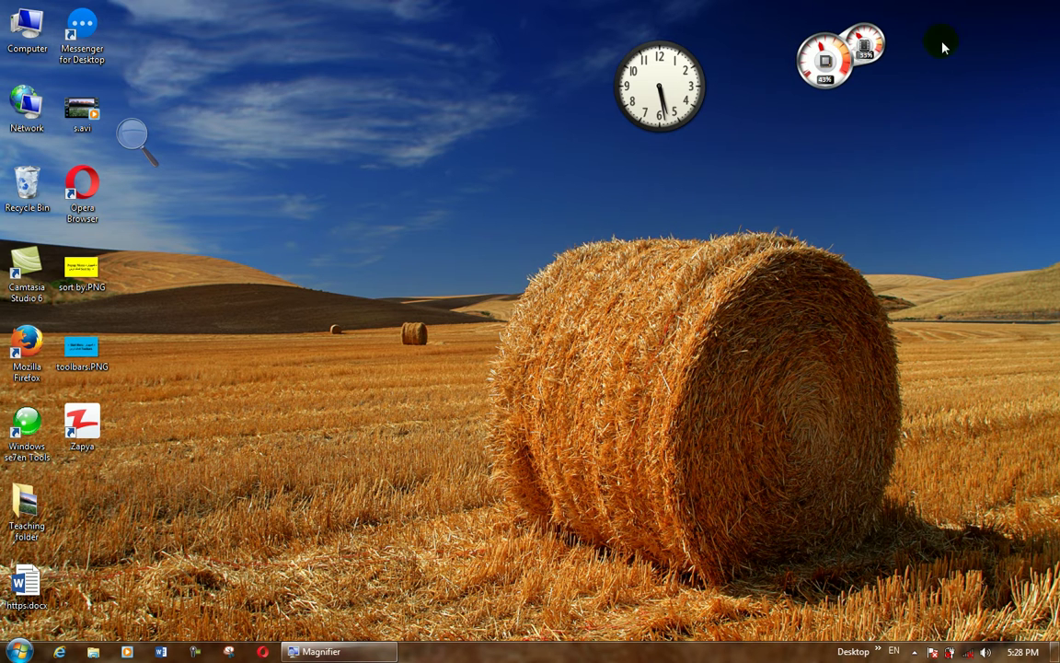
{"action": "mouse_move", "coordinate": [865, 53]}
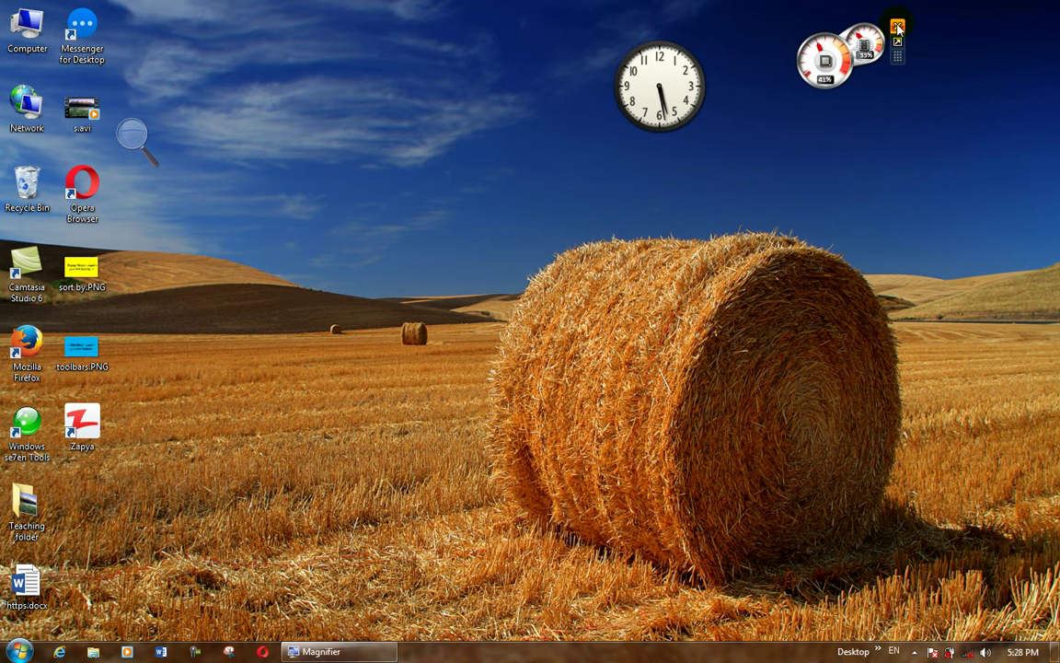
{"action": "left_click", "coordinate": [898, 26]}
Move the invisible folder to the desktop's upper-right corner, cover it with the Clock gadget, and check the remaining area with a selection
{"action": "left_click_drag", "start_coordinate": [497, 140], "coordinate": [526, 105]}
{"action": "left_click_drag", "start_coordinate": [937, 128], "coordinate": [989, 50]}
{"action": "left_click_drag", "start_coordinate": [660, 92], "coordinate": [997, 72]}
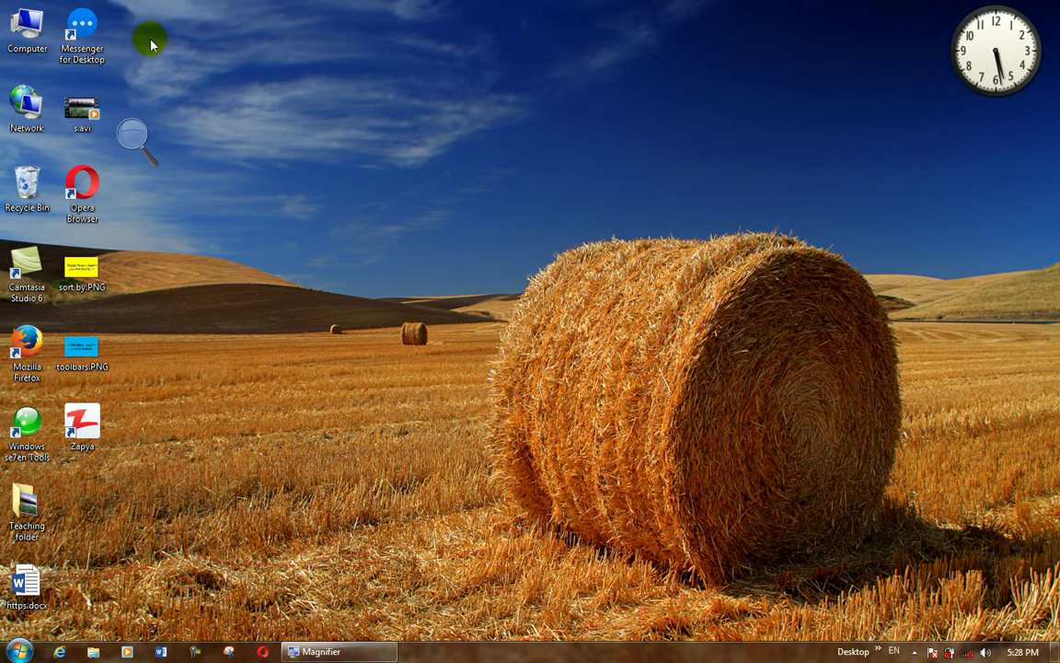
{"action": "left_click_drag", "start_coordinate": [180, 38], "coordinate": [764, 552]}
{"action": "left_click", "coordinate": [594, 372]}
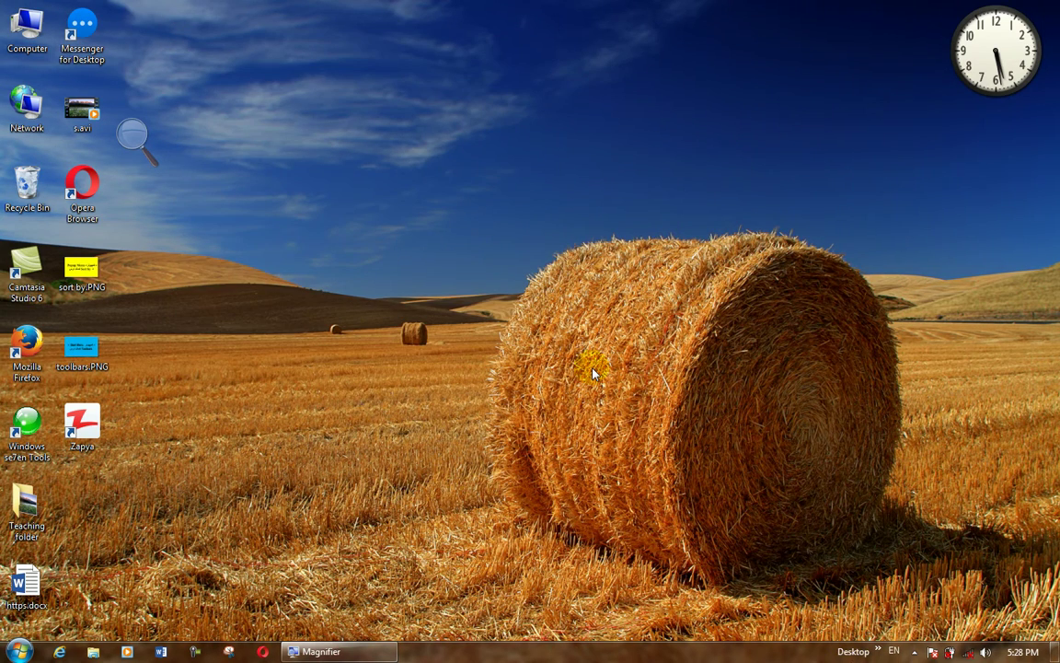